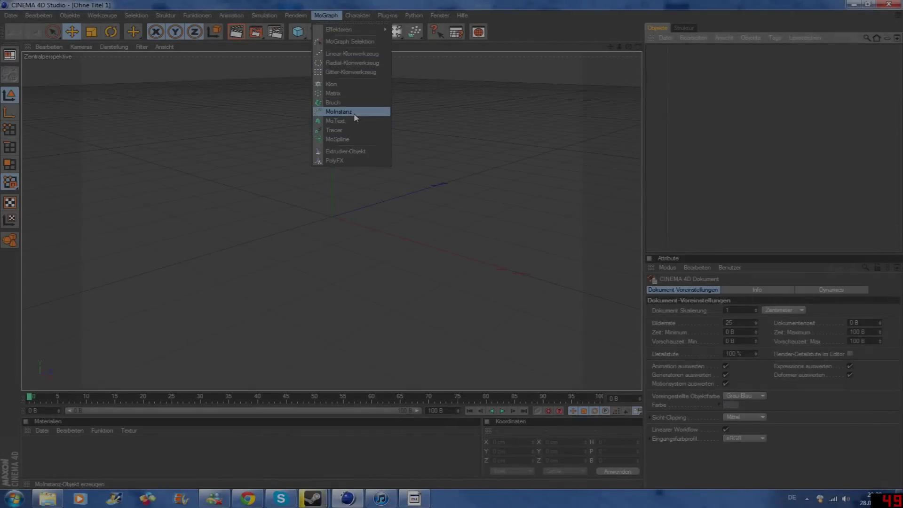
Step: Create a MoText 'J' in a graffiti font, set its depth to 118 and adjust its caps
left_click(351, 121)
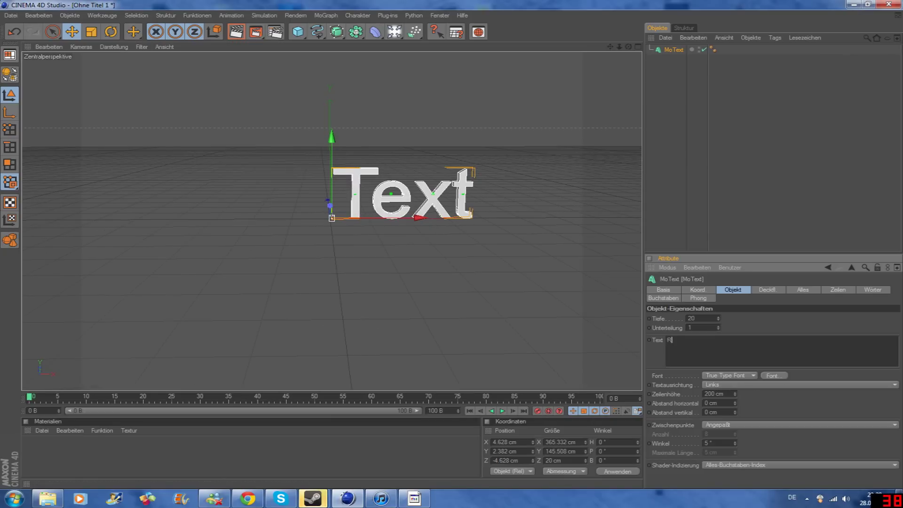
left_click(776, 375)
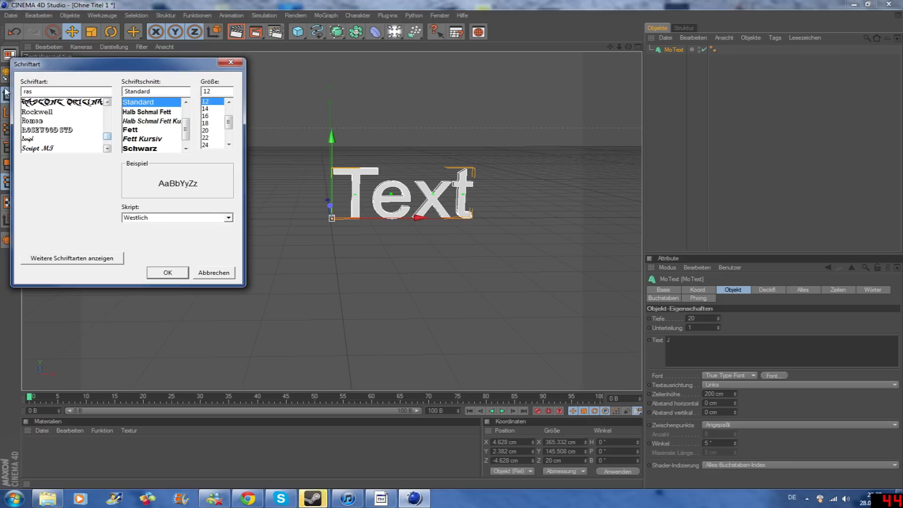
left_click(169, 273)
left_click_drag(721, 319, 783, 388)
left_click(767, 289)
left_click(753, 355)
Step: Move and rotate the J letter into a new position
left_click(733, 289)
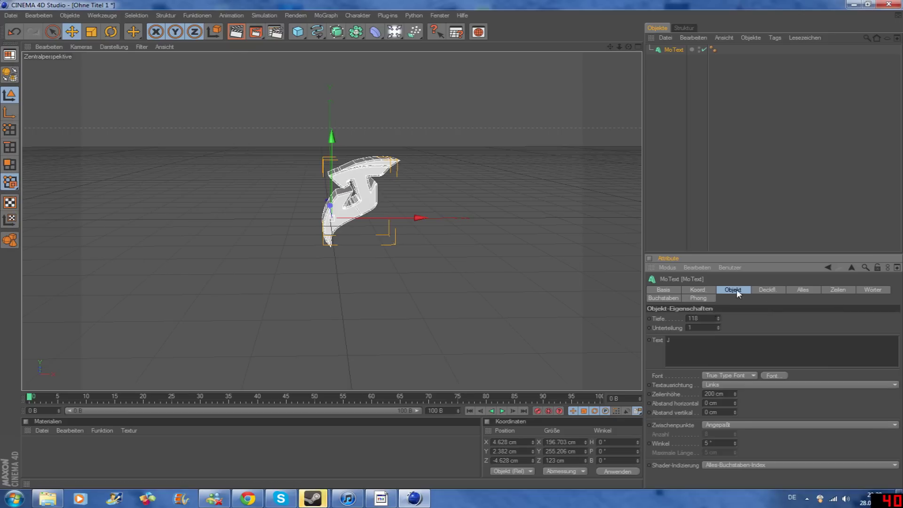
left_click_drag(628, 47, 630, 61)
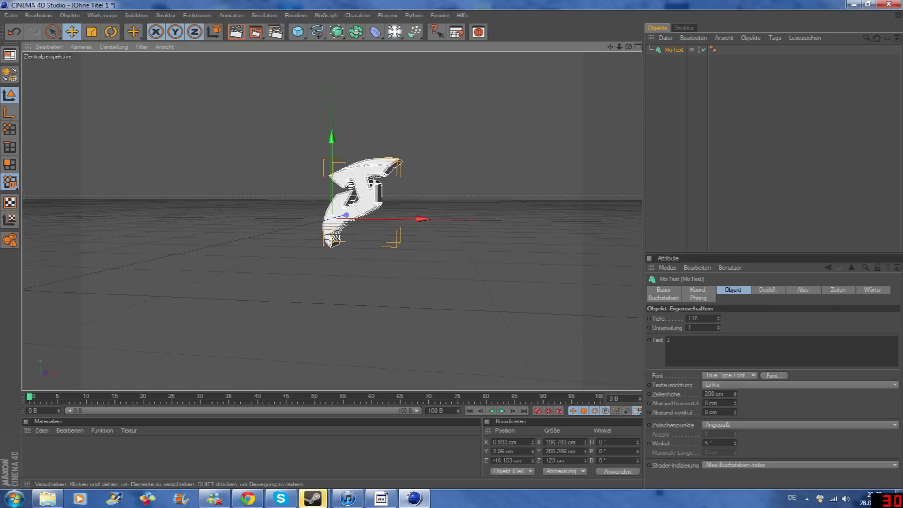
mouse_move(343, 155)
left_mouse_down()
mouse_move(354, 165)
mouse_move(339, 198)
mouse_move(332, 179)
left_mouse_up()
key("r")
Step: Add a second MoText letter 'U' in the same graffiti font
left_click(325, 16)
left_click(339, 119)
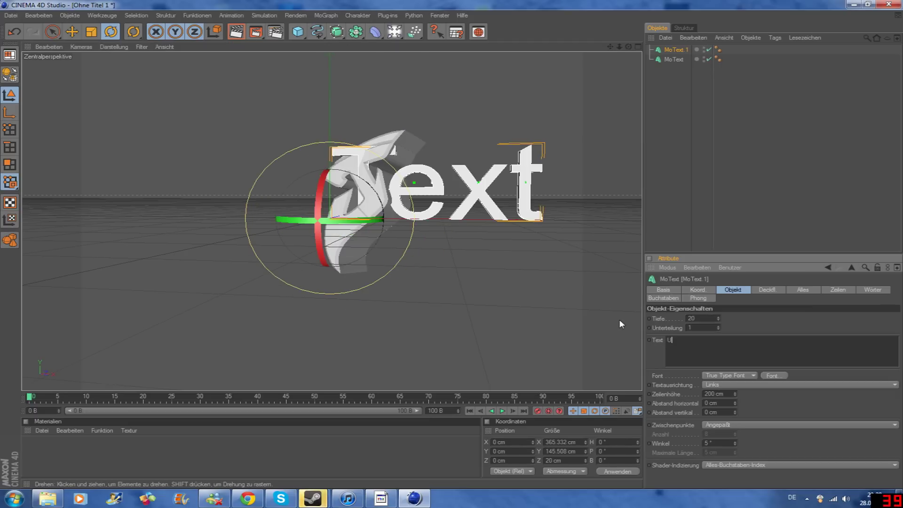
left_click(774, 375)
scroll(61, 112, "down", 2)
left_click(47, 92)
left_click(168, 275)
Step: Tilt the U, place it beside the J and give it depth 78
left_click_drag(307, 137, 282, 155)
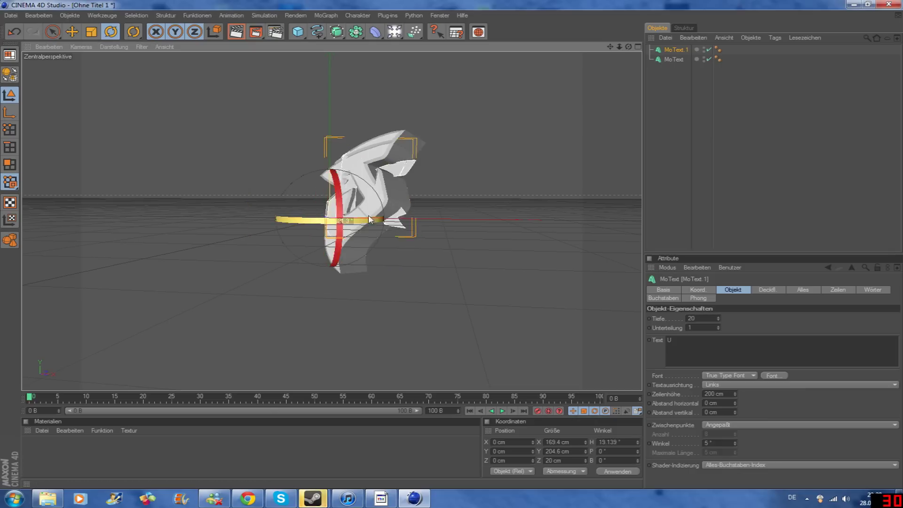
key("e")
left_click_drag(303, 191, 373, 188)
left_click(749, 331)
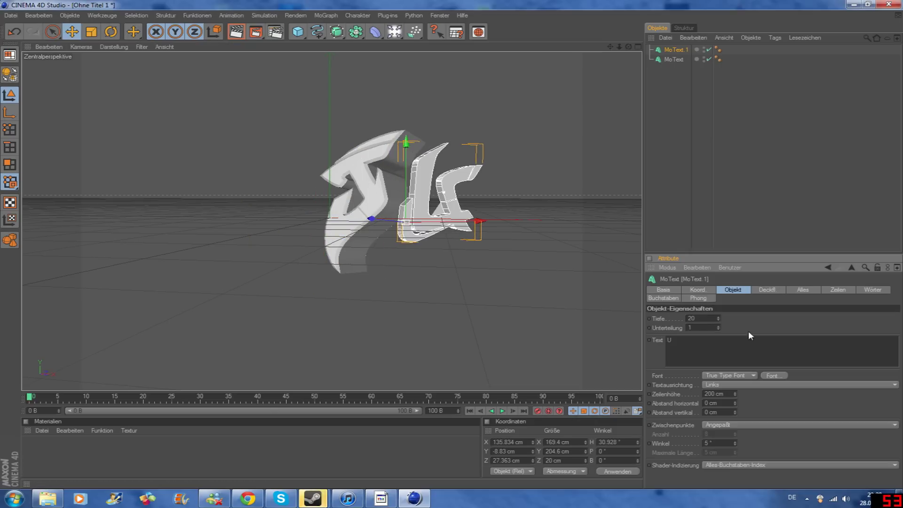
left_click_drag(474, 188, 494, 178)
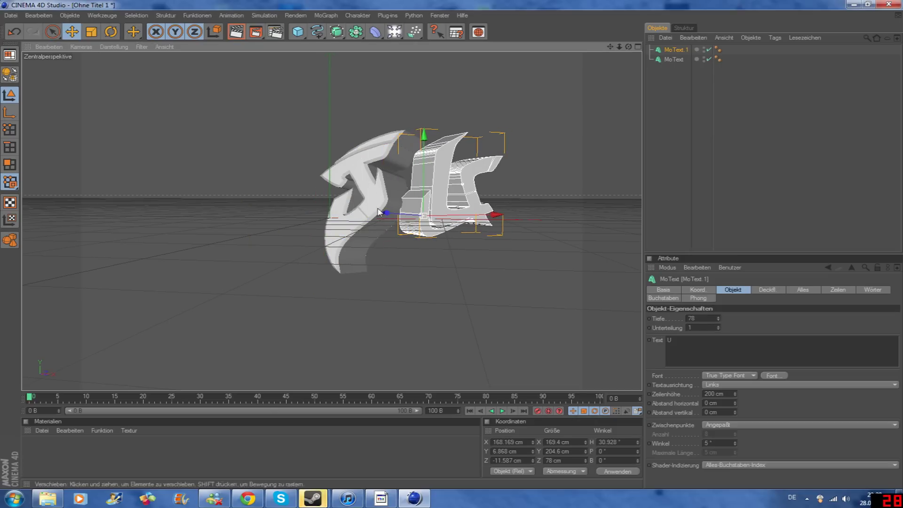
key("r")
mouse_move(442, 221)
left_mouse_down()
mouse_move(446, 185)
mouse_move(423, 196)
left_mouse_up()
key("e")
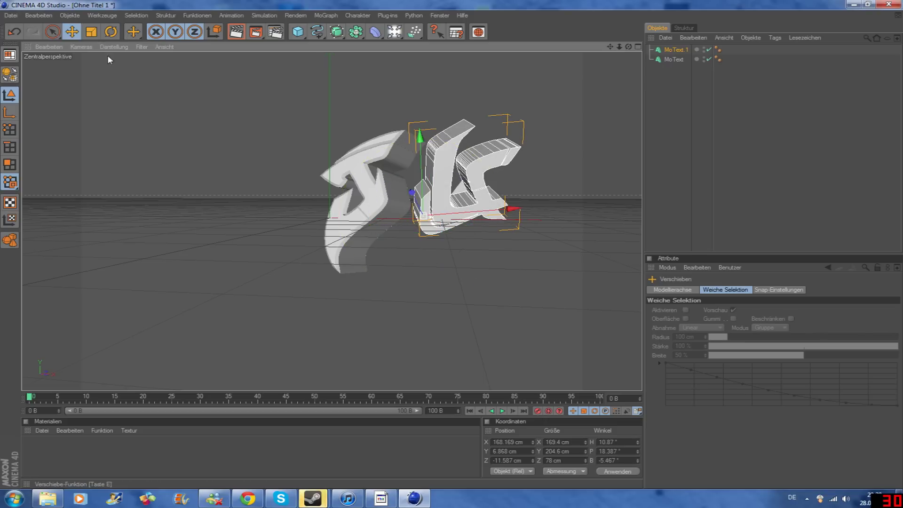
left_click_drag(500, 188, 474, 184)
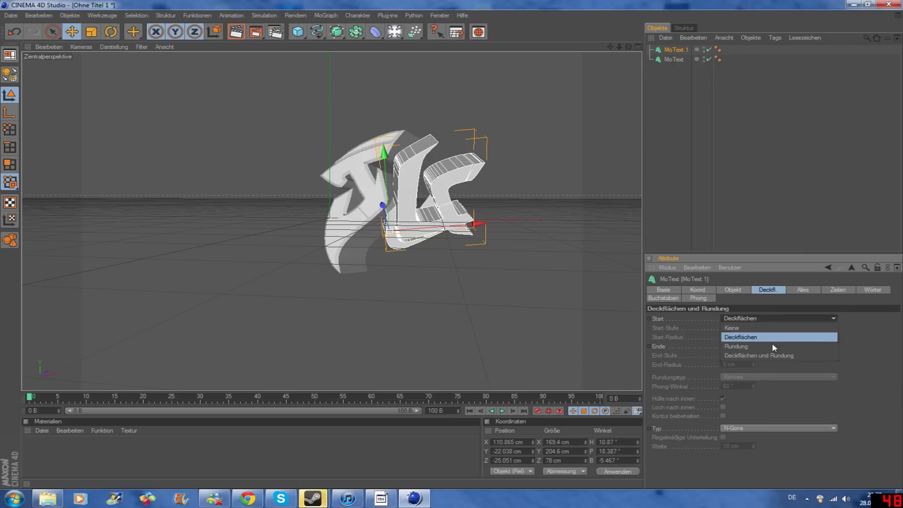
left_click(732, 290)
right_click(678, 50)
left_click(665, 38)
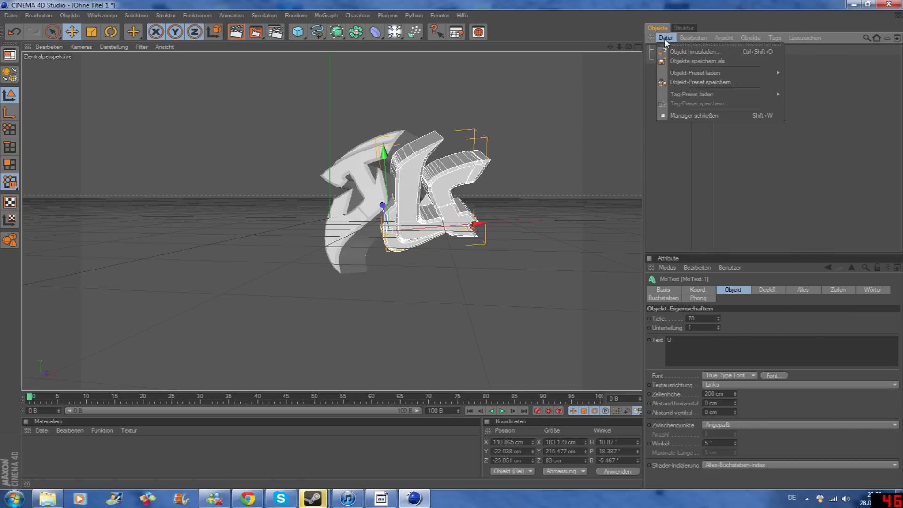
Step: Duplicate the letters into MoText.1–.7, then move and rotate MoText.4 into place
right_click(675, 54)
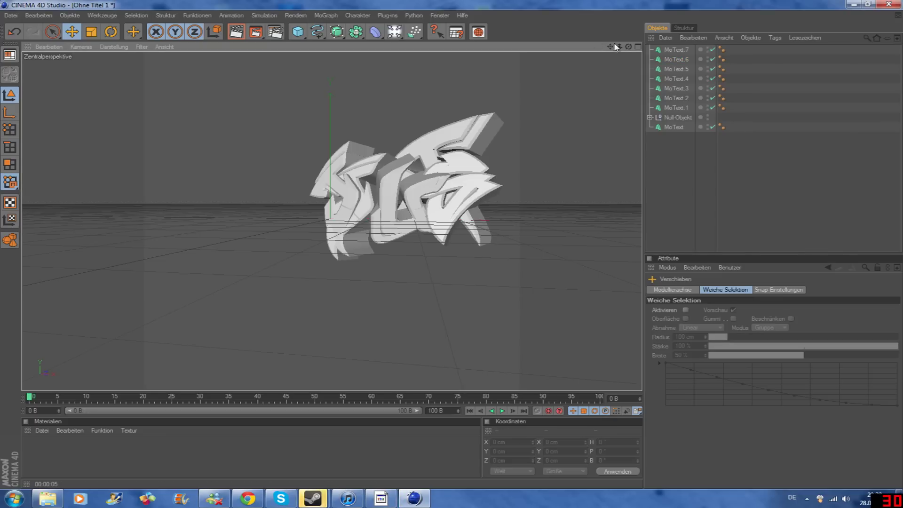
left_click_drag(610, 47, 569, 115)
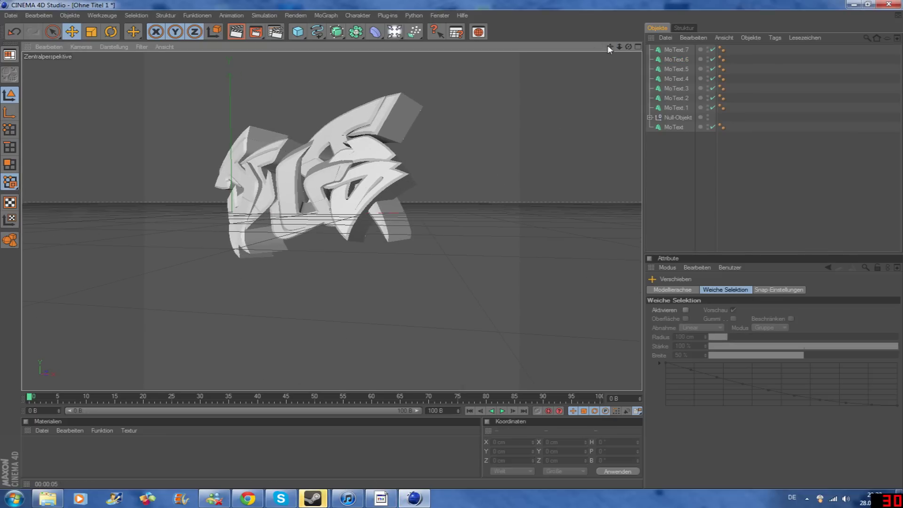
left_click(683, 89)
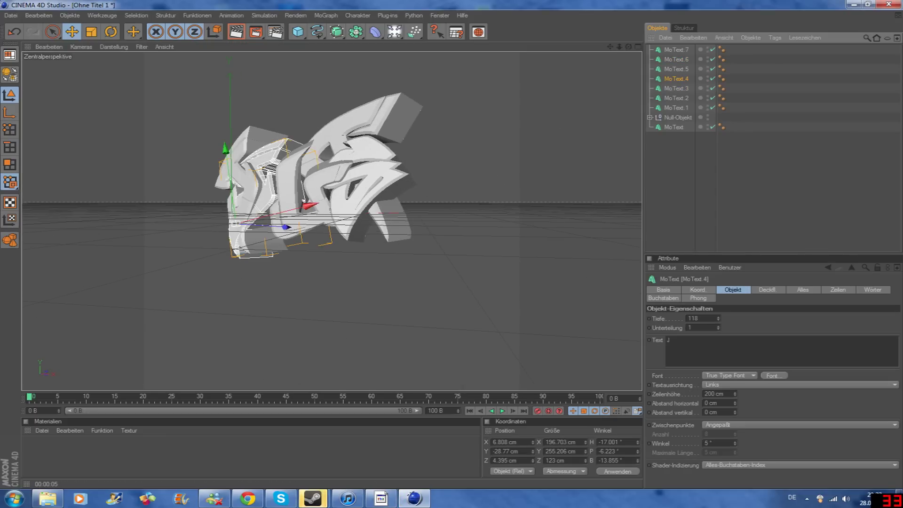
mouse_move(235, 221)
left_mouse_down()
mouse_move(399, 184)
mouse_move(411, 215)
left_mouse_up()
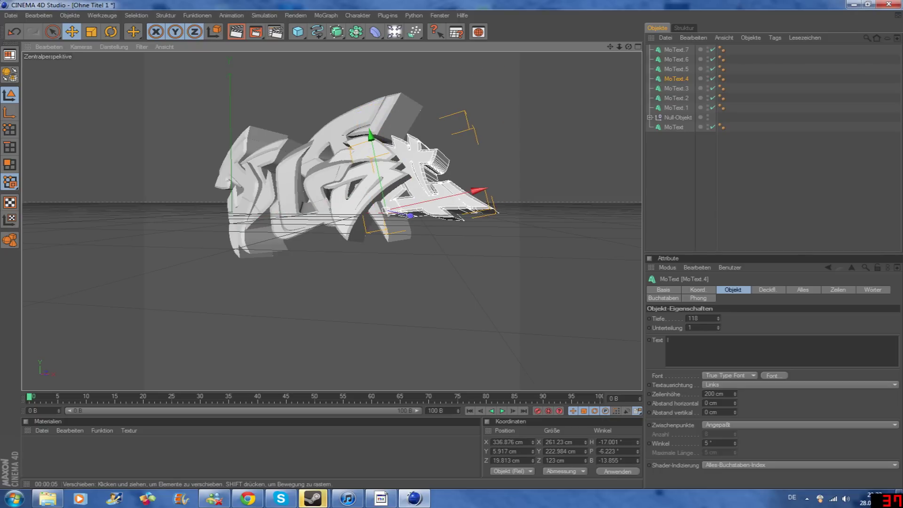
mouse_move(488, 183)
left_mouse_down()
mouse_move(471, 202)
mouse_move(444, 194)
left_mouse_up()
left_click(266, 165)
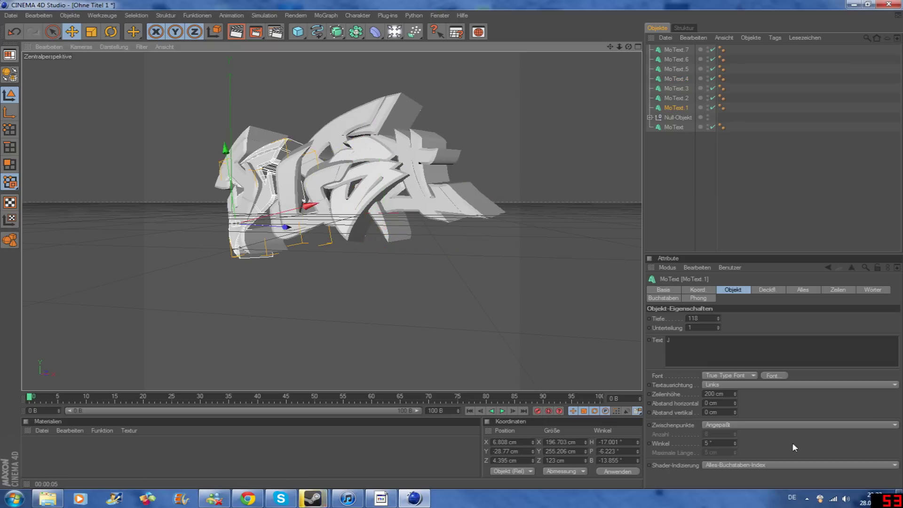
left_click(348, 498)
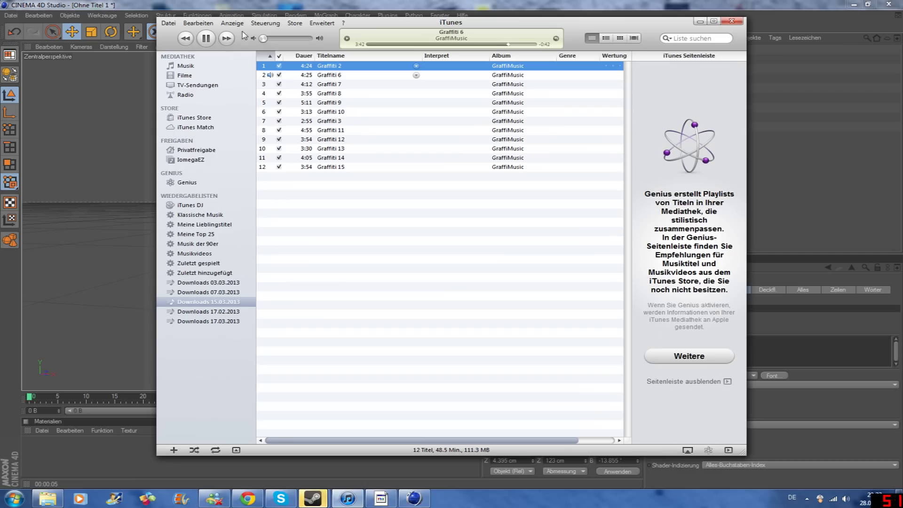
Step: Move, scale and rotate MoText.1 over to the right side of the piece
left_click(150, 301)
left_click(469, 230)
left_click(276, 199)
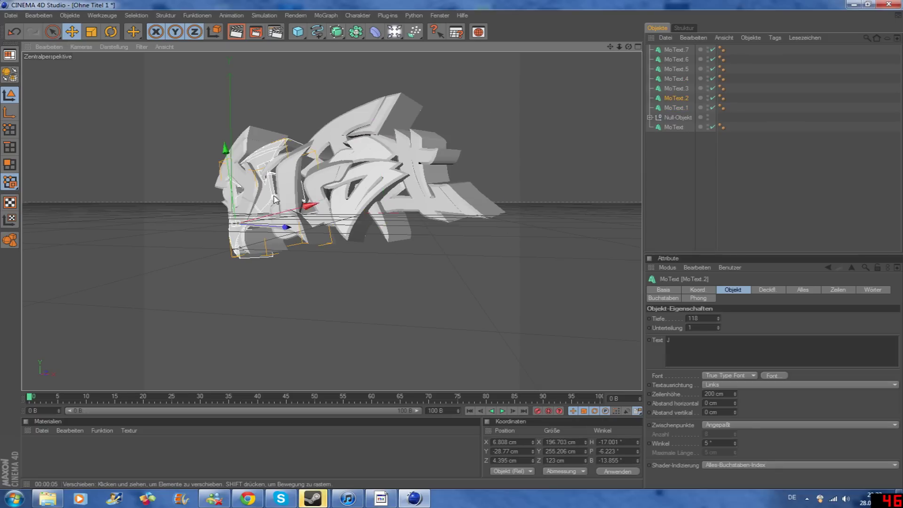
left_click(676, 108)
mouse_move(312, 209)
left_mouse_down()
mouse_move(468, 113)
mouse_move(499, 113)
mouse_move(405, 47)
left_mouse_up()
key("t")
left_click(72, 31)
mouse_move(400, 179)
left_mouse_down()
mouse_move(390, 156)
mouse_move(357, 156)
left_mouse_up()
left_click(111, 31)
left_click(71, 32)
left_click_drag(344, 188, 346, 211)
left_click_drag(418, 172, 415, 171)
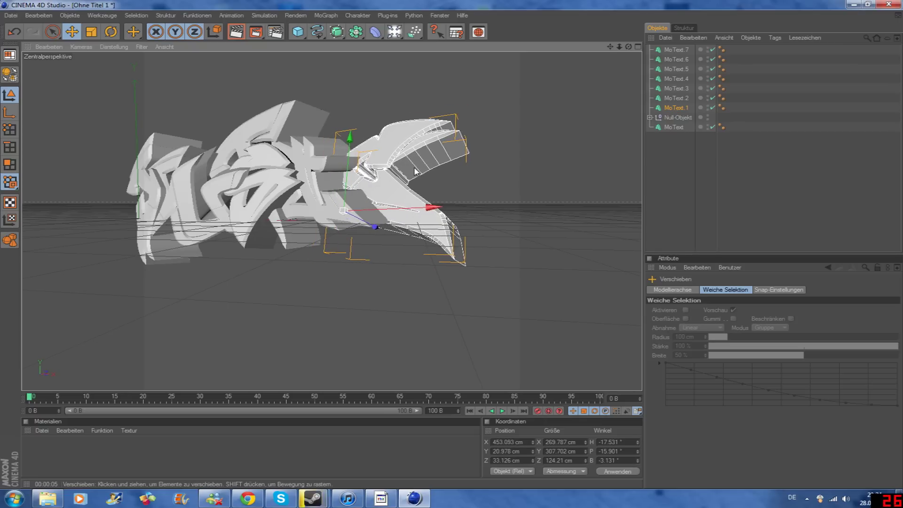
Step: Move MoText.2 to the upper right of the lettering
left_click(676, 98)
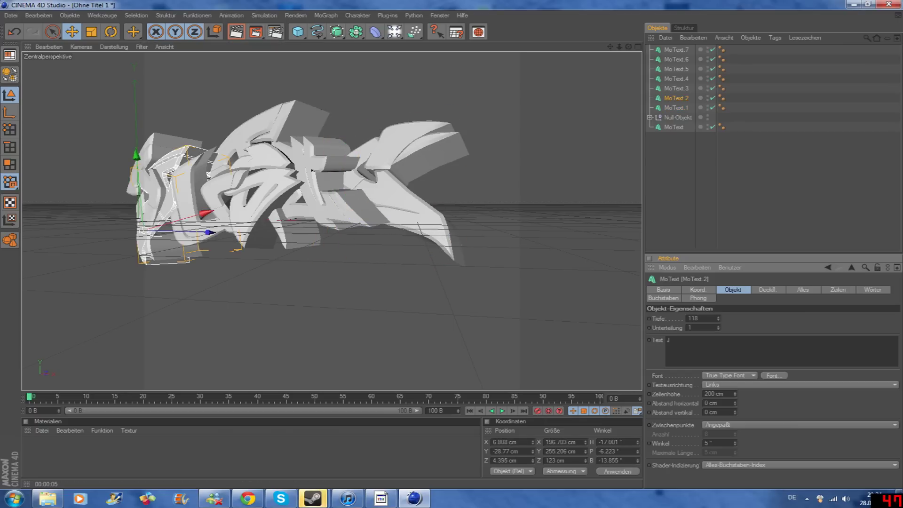
mouse_move(176, 239)
left_mouse_down()
mouse_move(436, 193)
mouse_move(452, 214)
mouse_move(376, 197)
left_mouse_up()
key("r")
key("e")
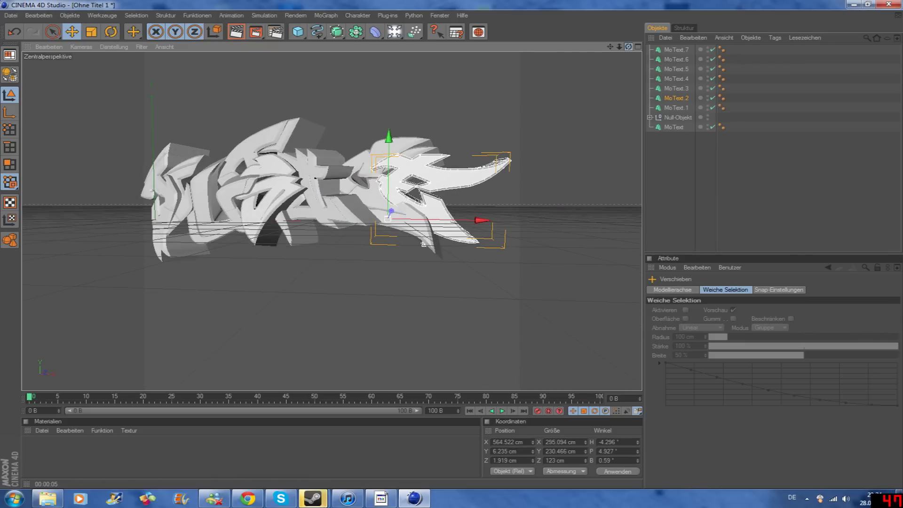
Step: Delete the surplus letters MoText.3 and MoText.5
left_click(676, 89)
key("Delete")
left_click(676, 88)
key("Delete")
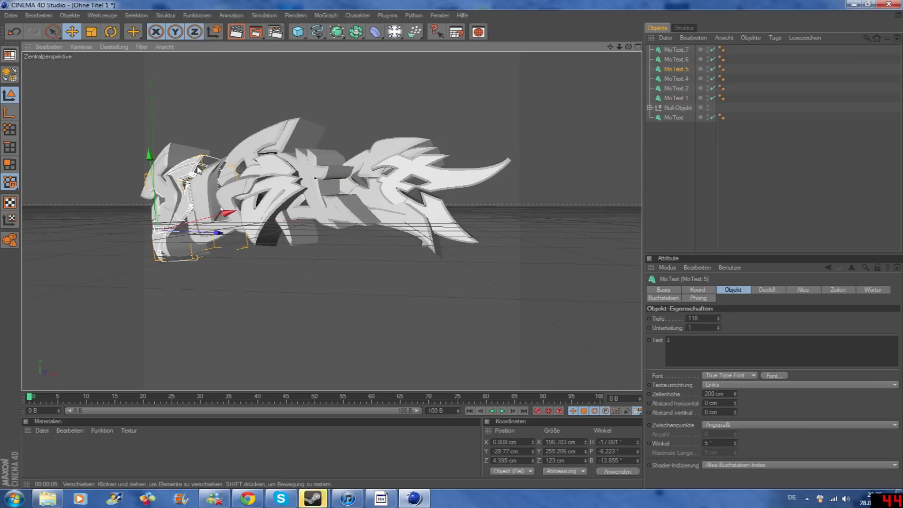
Step: Re-angle the original MoText J letter and start a viewport preview render
left_click_drag(611, 48, 631, 49)
left_click(187, 160)
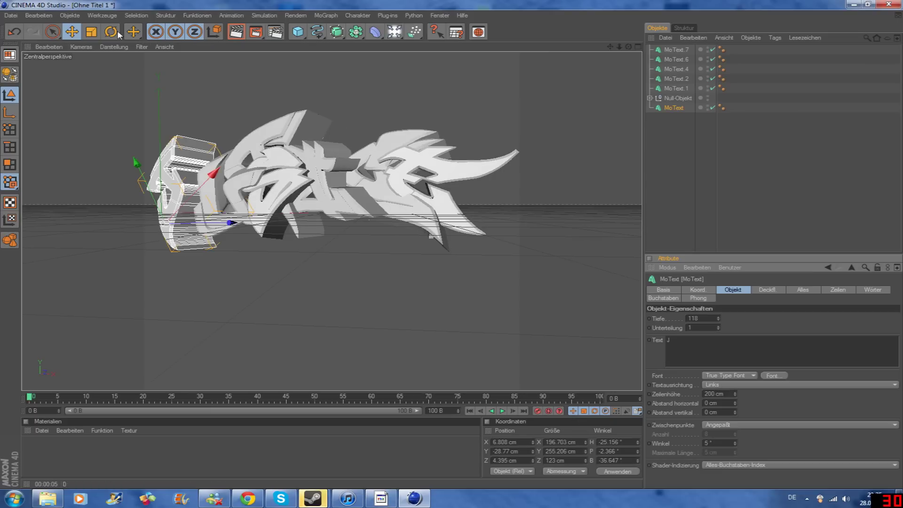
key("r")
mouse_move(160, 188)
left_mouse_down()
mouse_move(175, 215)
mouse_move(163, 221)
left_mouse_up()
key("e")
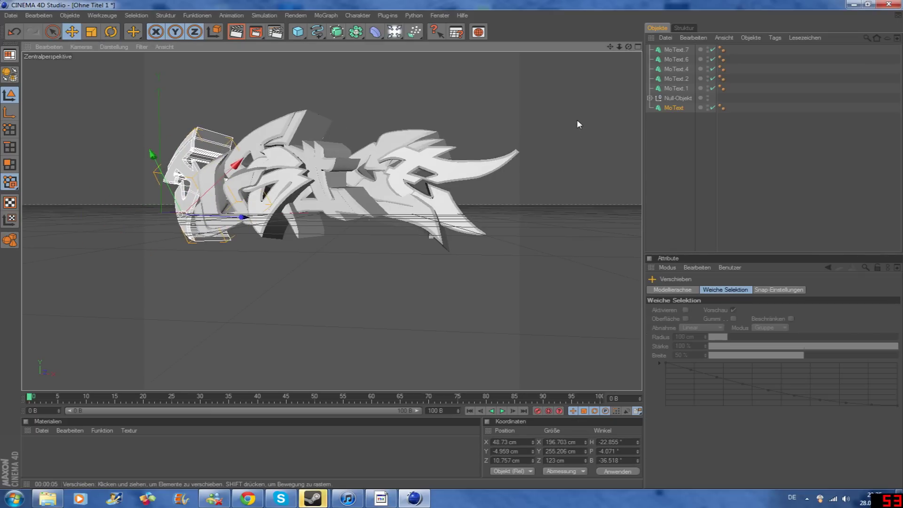
left_click(236, 31)
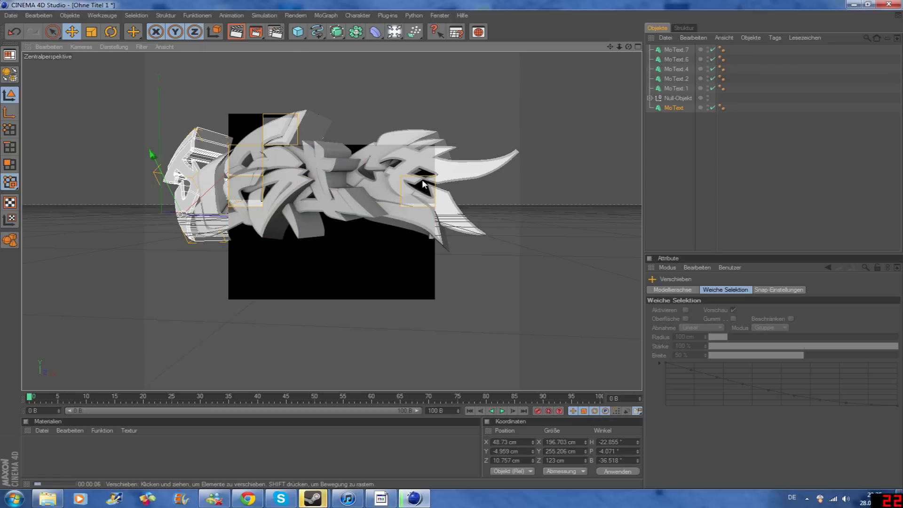
Step: Select the right-end letter piece and preview-render the current view
left_click(410, 179)
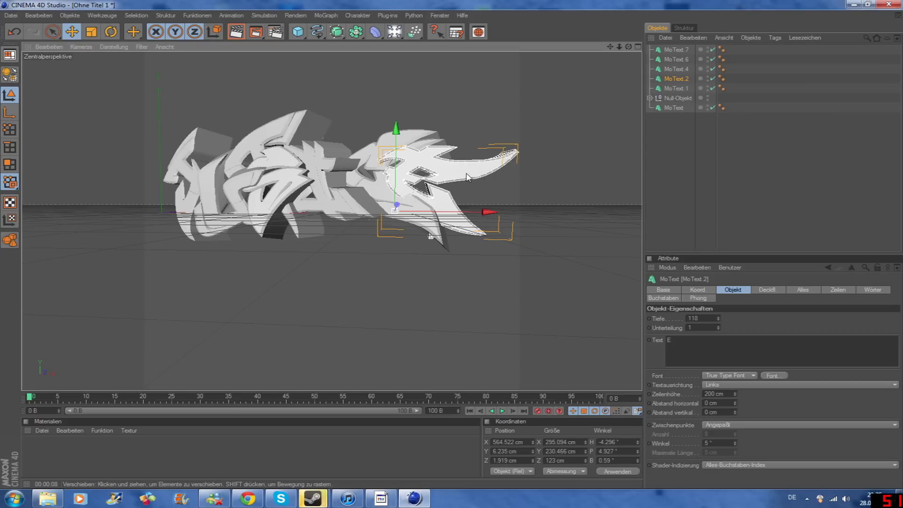
key("r")
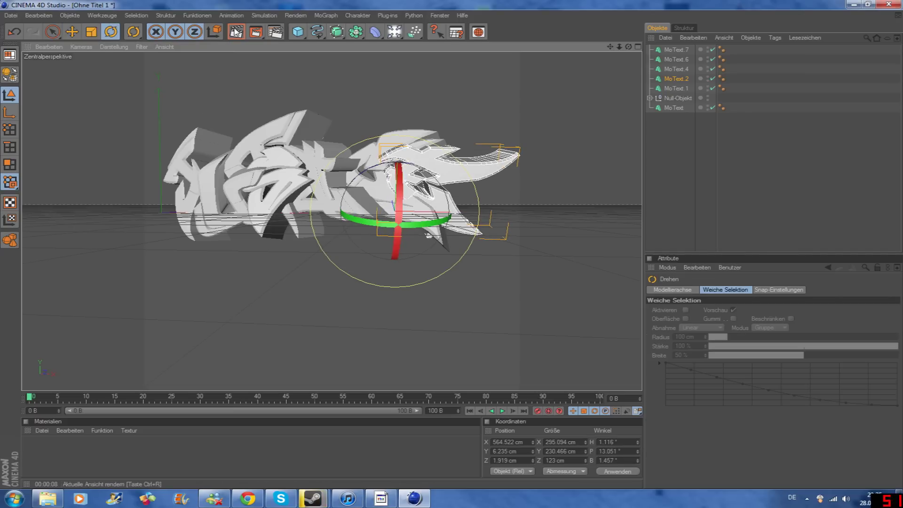
left_click(234, 33)
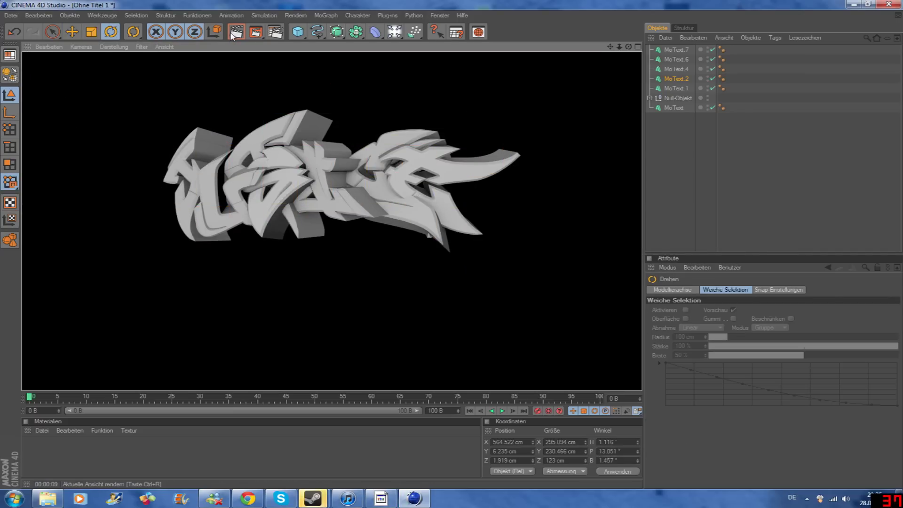
left_click(319, 193)
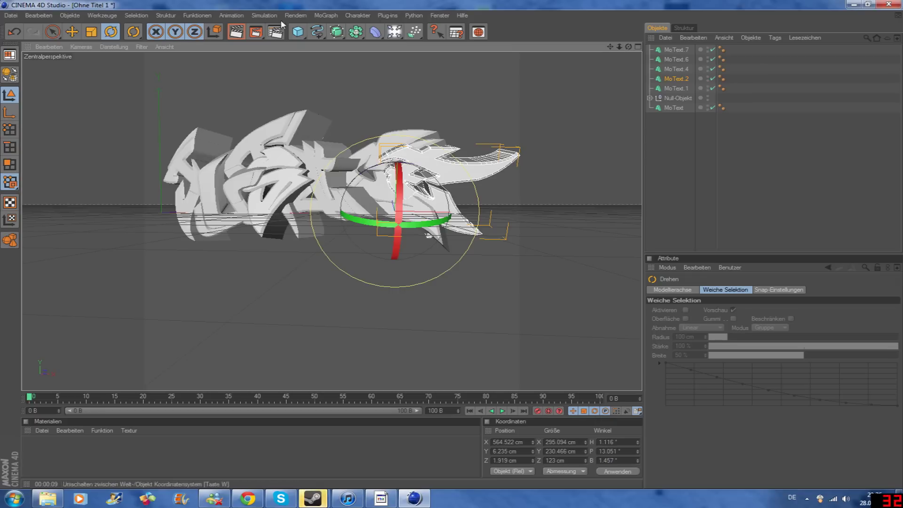
Step: Copy the right-end piece, rotating and shifting the copy further right
left_click(710, 36)
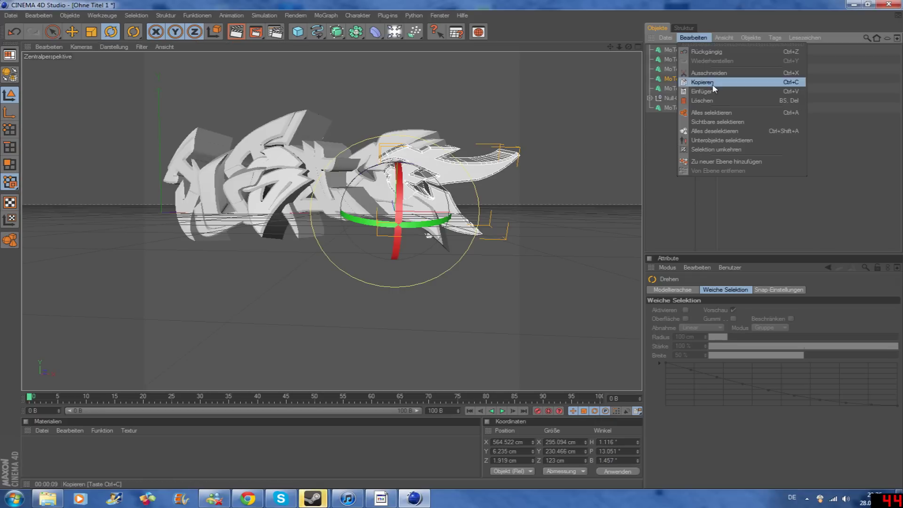
left_click(700, 86)
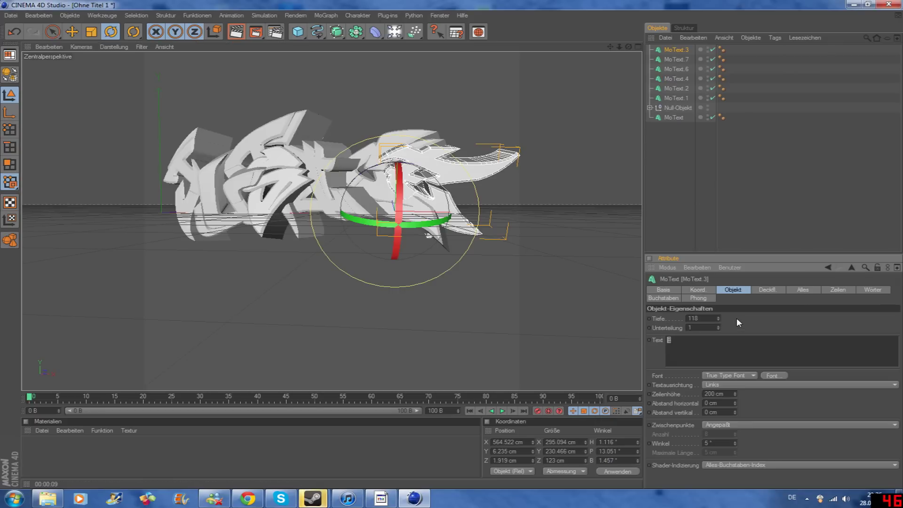
mouse_move(330, 188)
left_mouse_down()
mouse_move(316, 183)
mouse_move(369, 189)
left_mouse_up()
key("e")
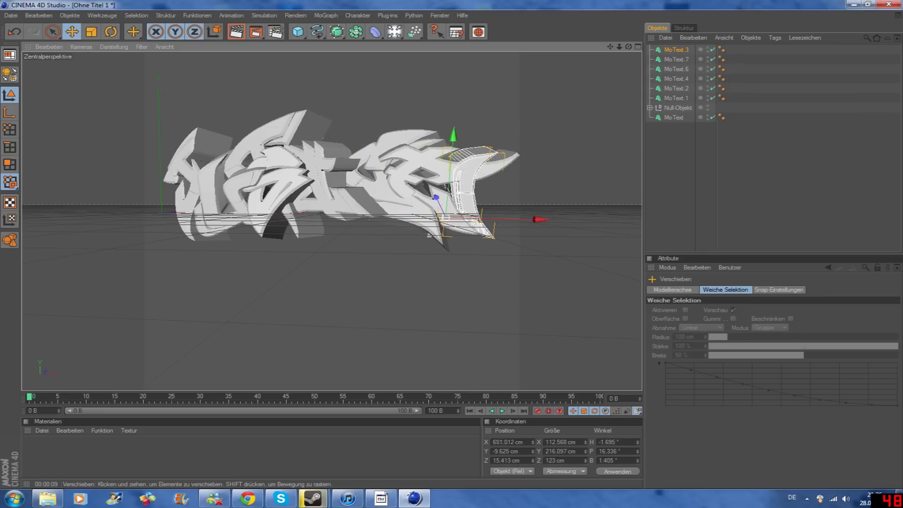
key("r")
mouse_move(463, 198)
left_mouse_down()
mouse_move(458, 224)
mouse_move(469, 210)
left_mouse_up()
key("e")
Step: Paste another copy, shrink it, place it at the far right end and preview-render
left_click(693, 37)
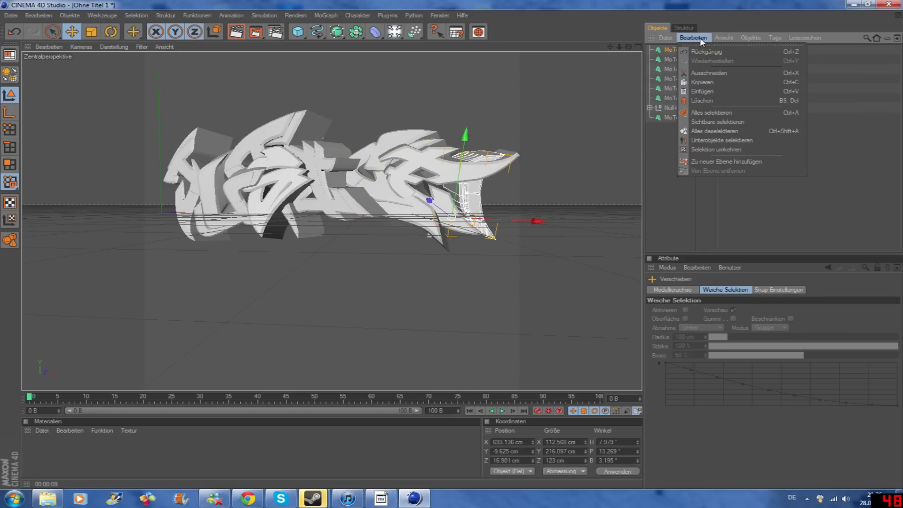
left_click(706, 82)
left_click(693, 37)
left_click(705, 91)
key("e")
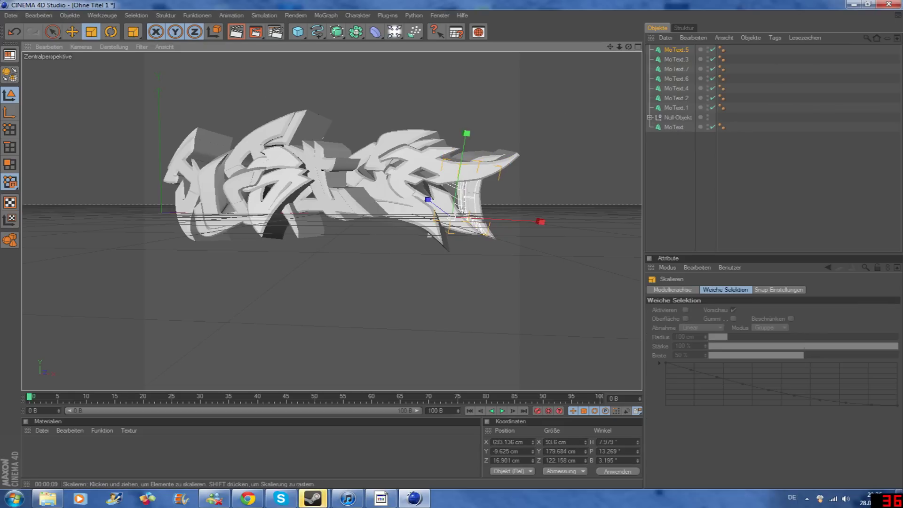
left_click_drag(141, 104, 179, 103)
left_click_drag(587, 191, 580, 186)
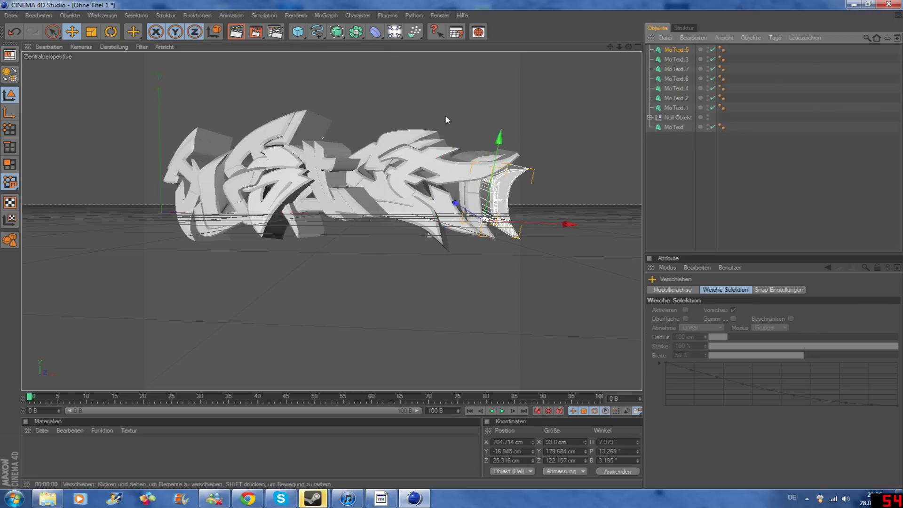
left_click(238, 35)
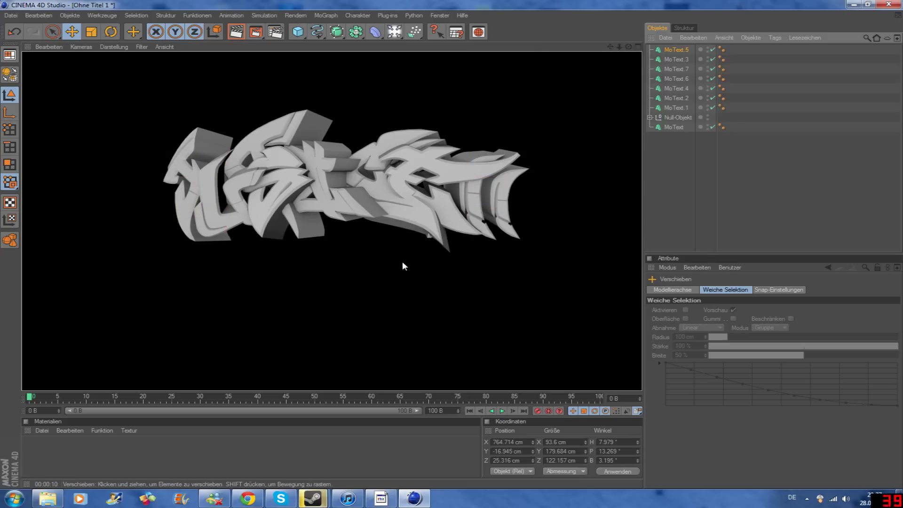
Step: Nest the Null and the MoText.x letters under MoText and create a new material
left_click(401, 249)
mouse_move(673, 126)
left_mouse_down()
mouse_move(676, 51)
mouse_move(677, 127)
mouse_move(675, 69)
left_mouse_up()
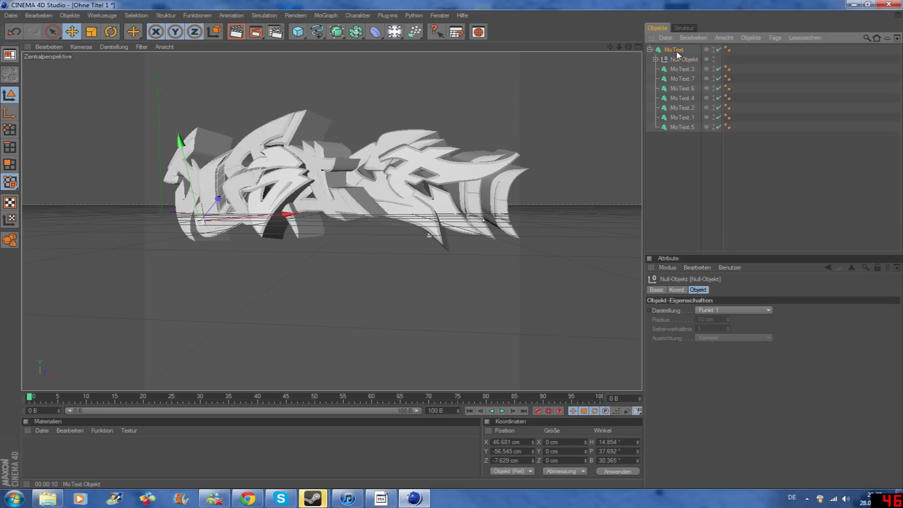
left_click(42, 430)
left_click(96, 318)
left_click(348, 498)
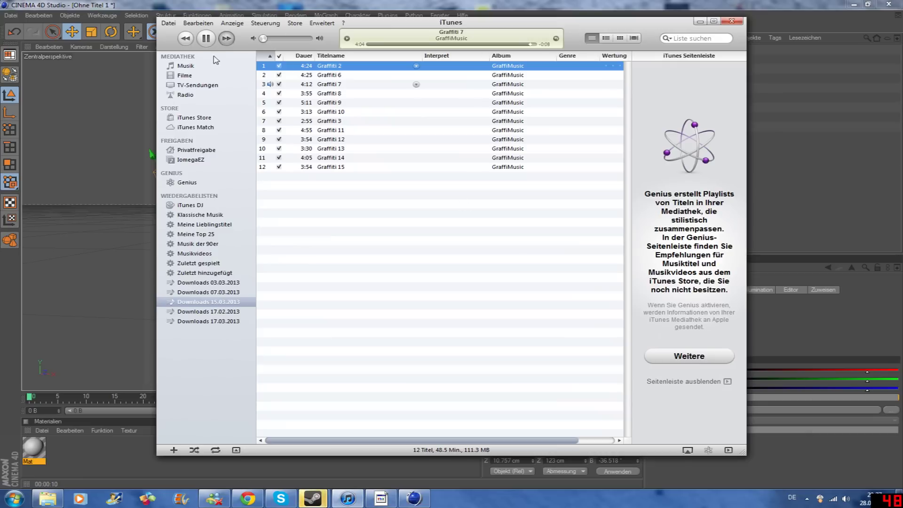
Step: Make the material blue (21/109/197) and apply it to MoText limited to selection C1
left_click(34, 449)
double_click(34, 449)
left_click(517, 61)
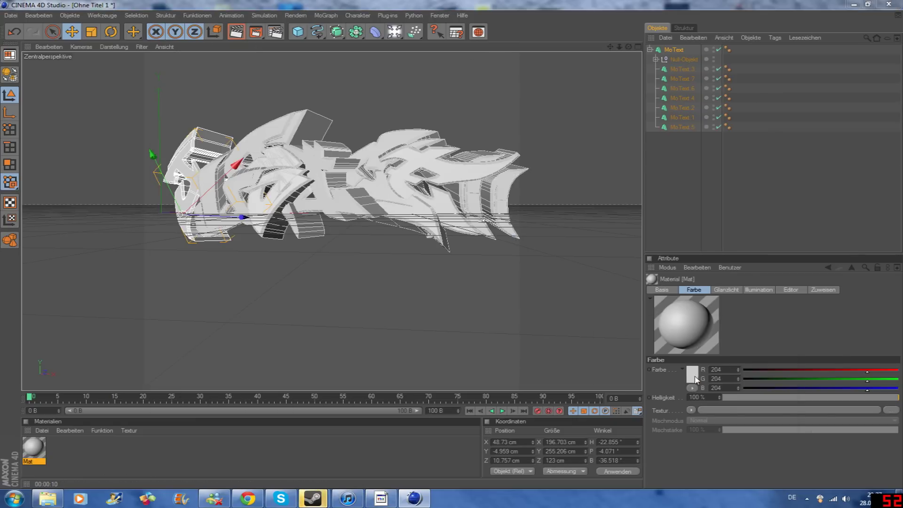
left_click(682, 368)
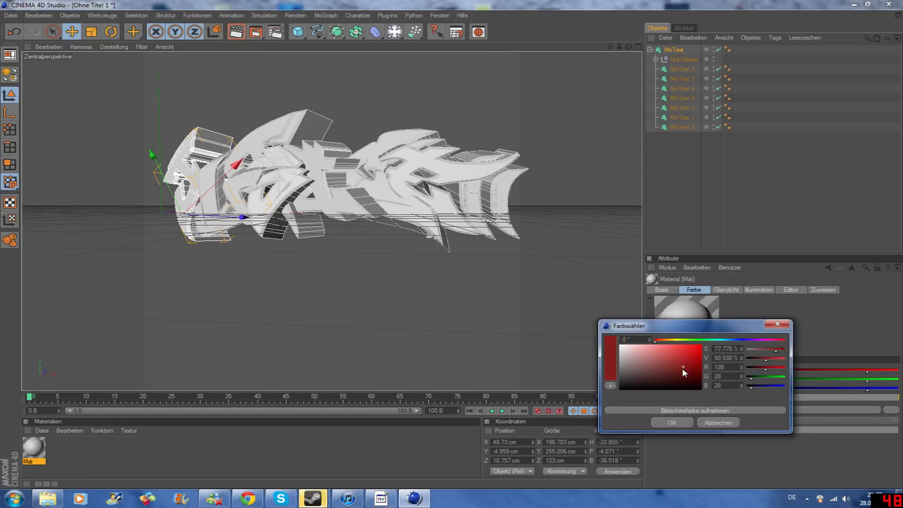
left_click(674, 424)
left_click_drag(34, 449, 677, 50)
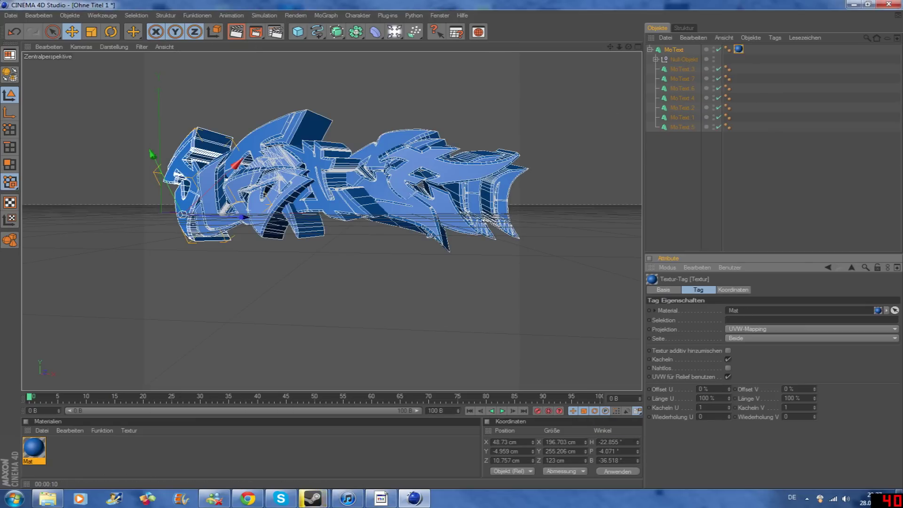
type("C1")
key("Return")
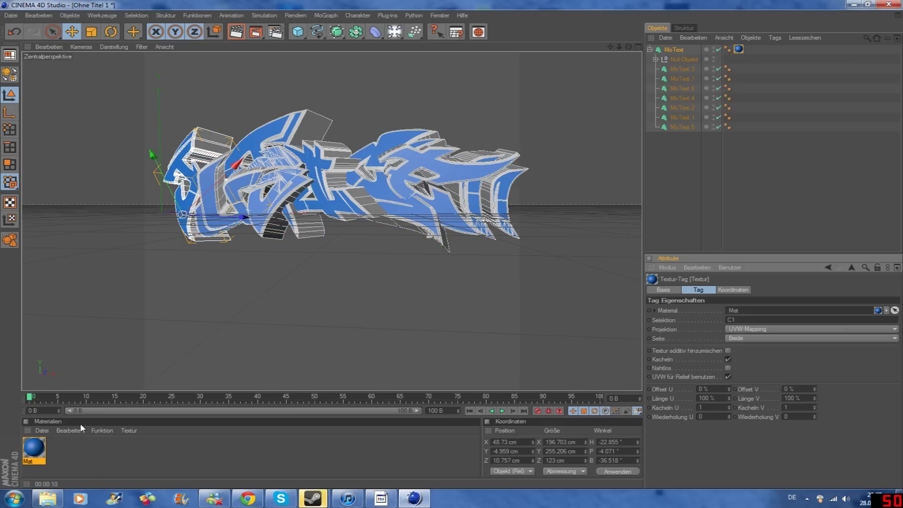
Step: Create a white material Mat.1 and apply it to the MoText lettering
left_click(42, 430)
left_click(51, 312)
left_click(682, 367)
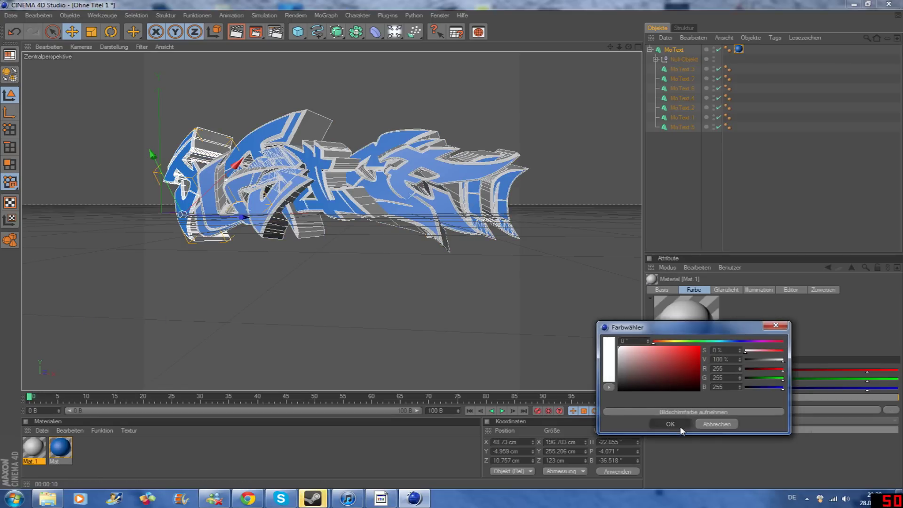
left_click(670, 424)
left_click_drag(34, 449, 677, 50)
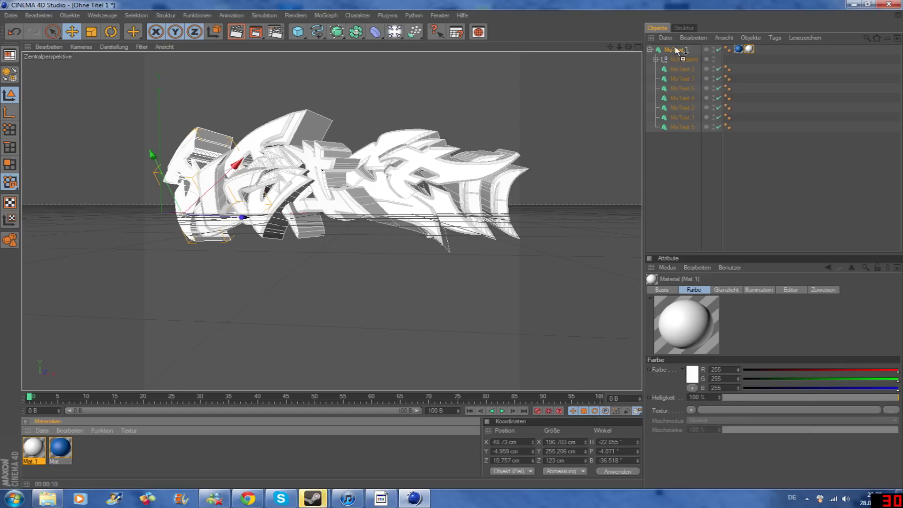
left_click_drag(34, 449, 677, 50)
Step: Reapply the blue material and tidy MoText's texture tags, undoing the extra tags
left_click(65, 449)
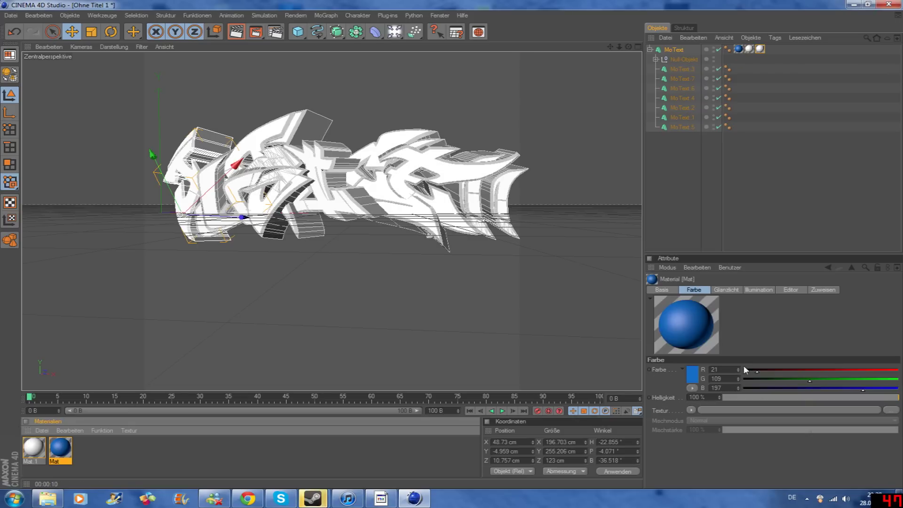
left_click_drag(692, 351, 680, 54)
left_click(738, 49)
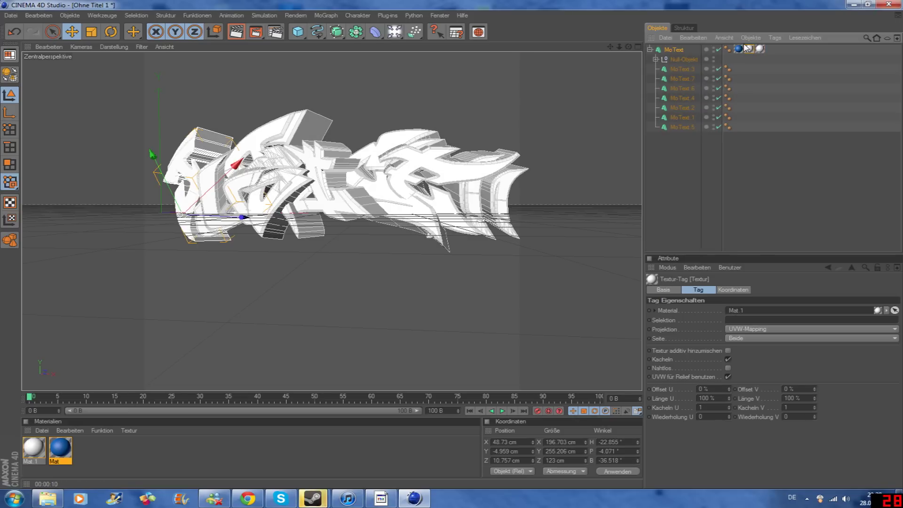
key("ctrl+z")
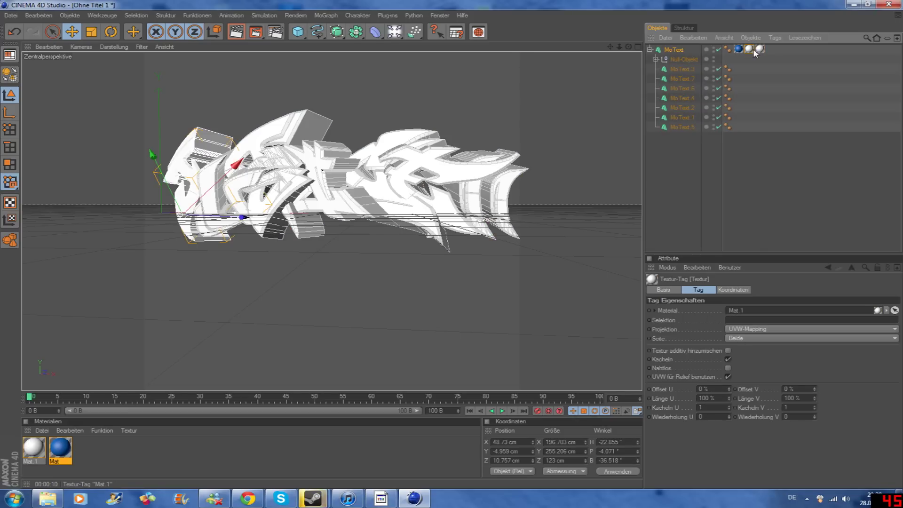
left_click(749, 49)
left_click(744, 320)
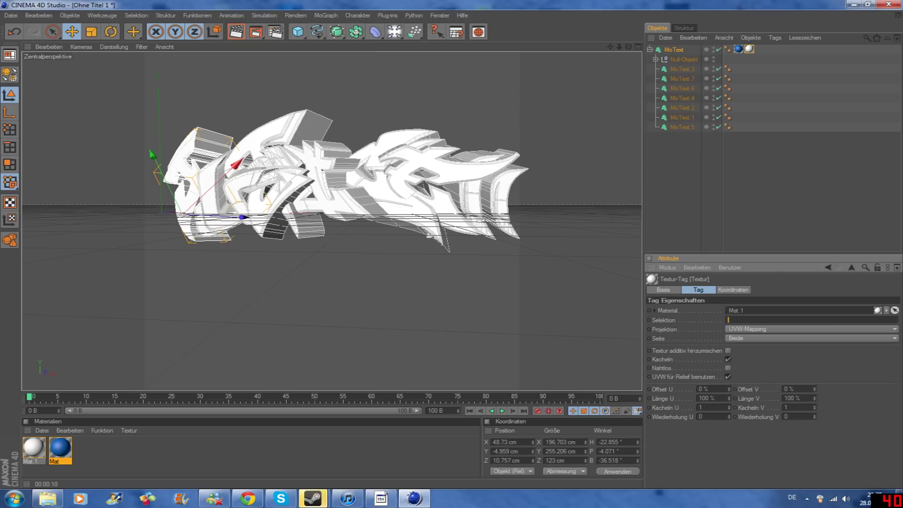
type("C1")
key("ctrl+z")
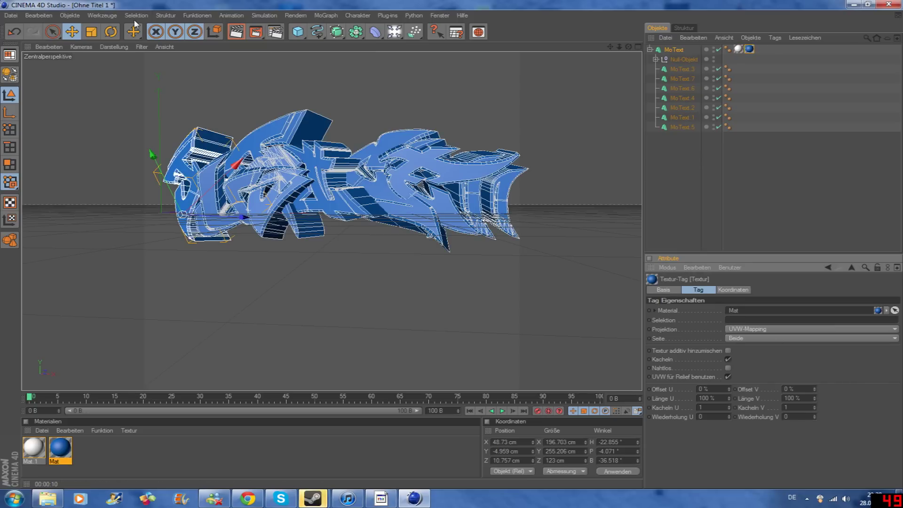
left_click(237, 32)
key("ctrl+z")
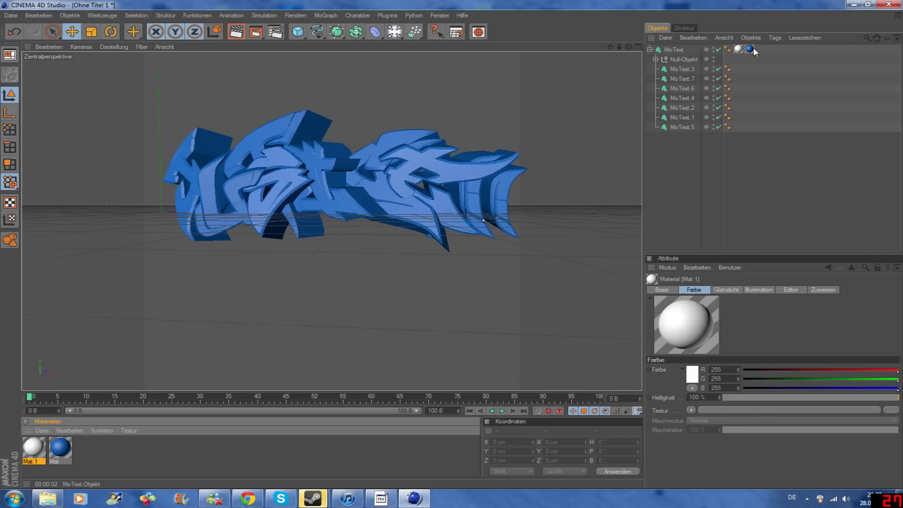
key("ctrl+z")
key("ctrl+z")
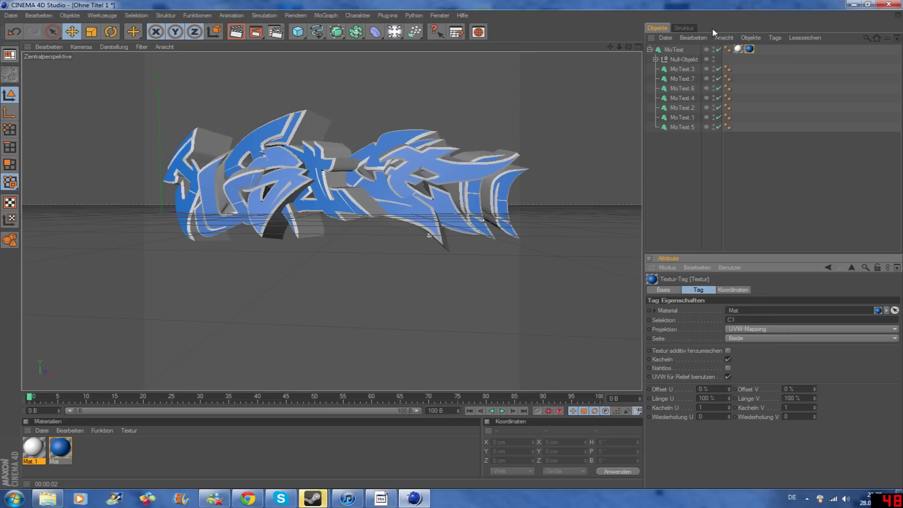
key("ctrl+z")
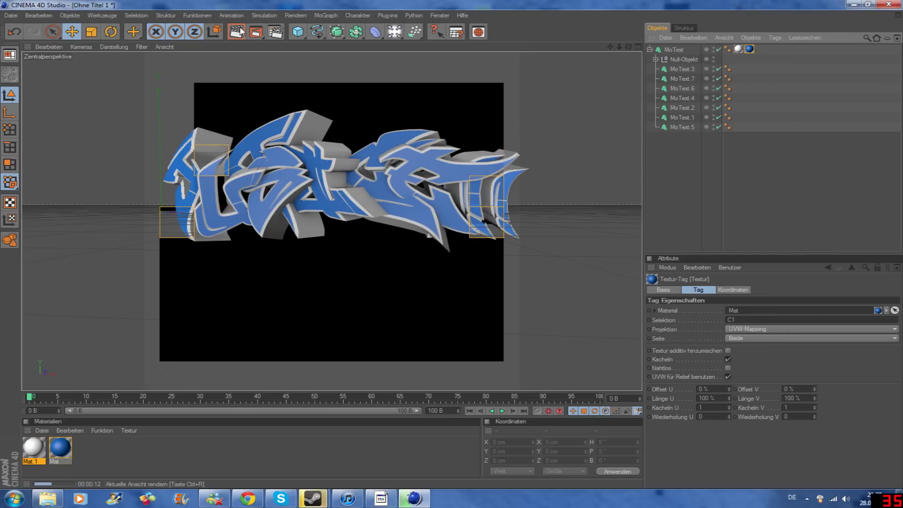
Step: Set white Mat.1's specular inner width to 7% and preview-render the lettering
left_click(282, 188)
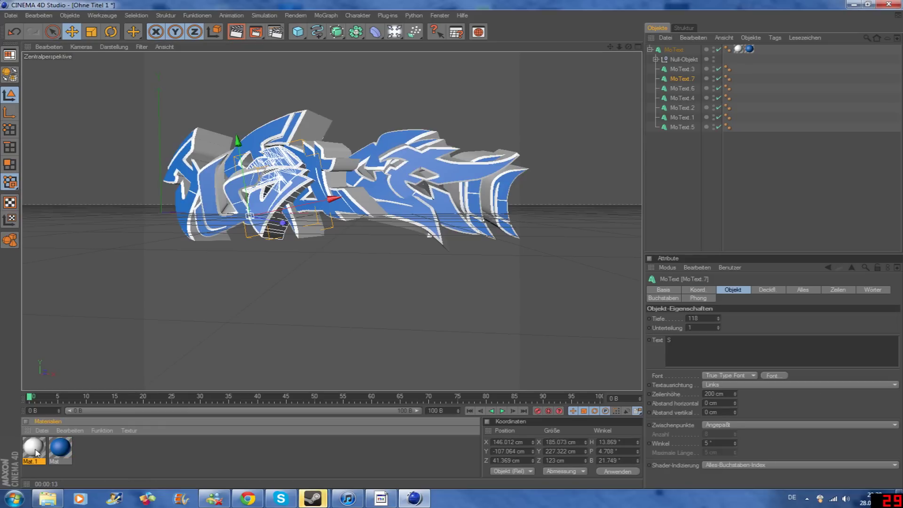
left_click(33, 446)
left_click(668, 339)
left_click(670, 422)
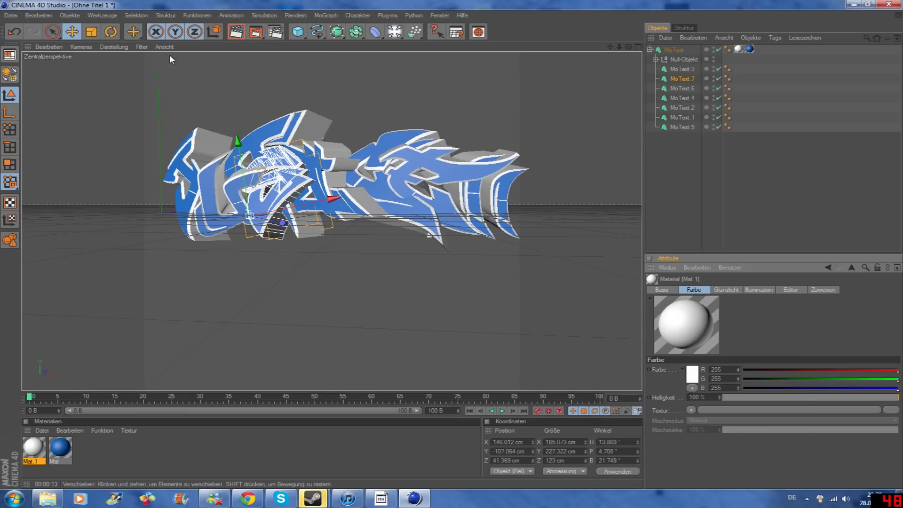
left_click(734, 288)
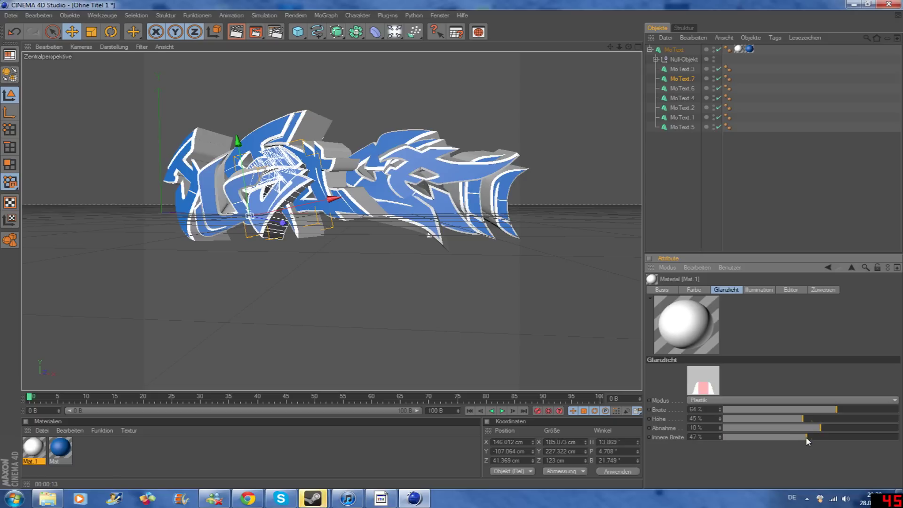
left_click(237, 32)
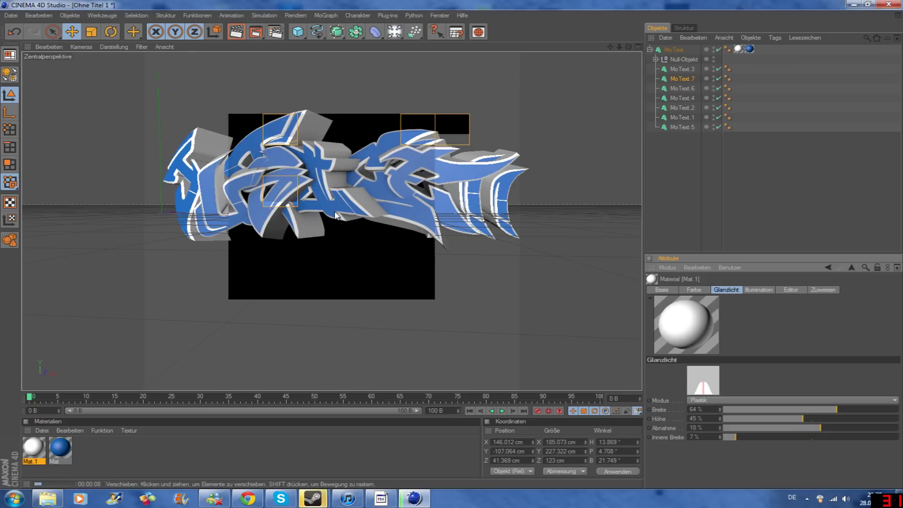
left_click(682, 49)
right_click(685, 49)
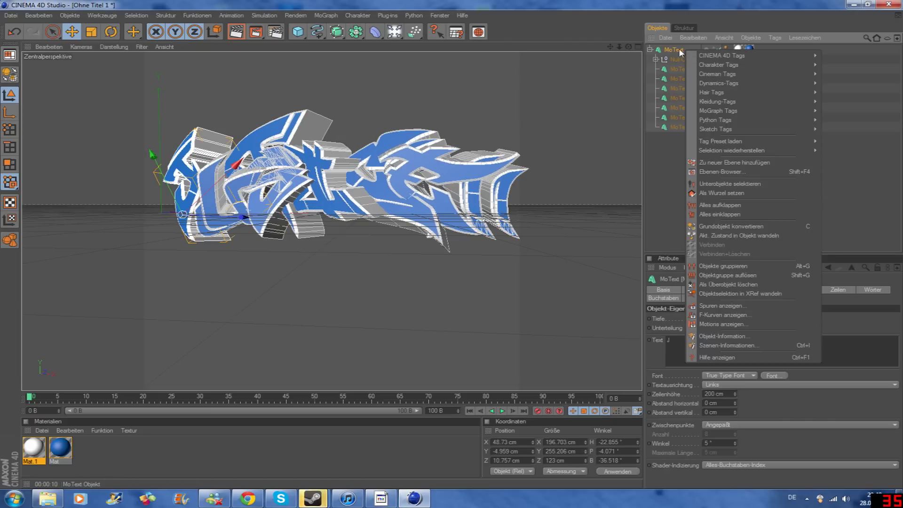
Step: Copy and paste the whole MoText hierarchy, shifting the duplicate left and down
left_click(700, 80)
left_click(697, 39)
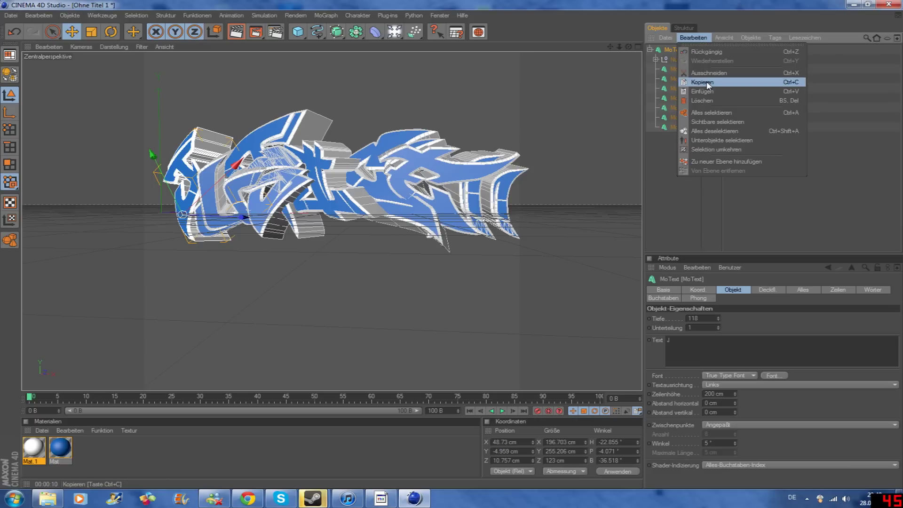
left_click(700, 86)
left_click_drag(263, 184, 298, 188)
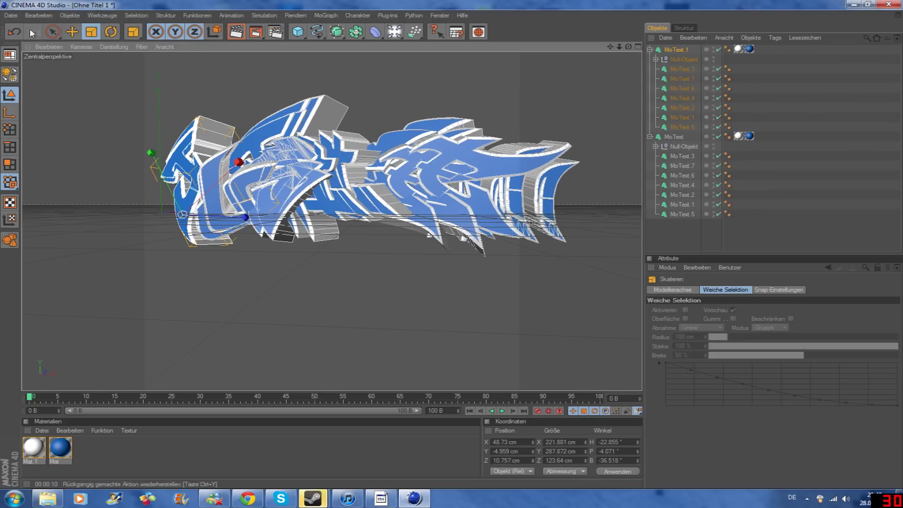
left_click_drag(298, 188, 253, 210)
Step: Darken the blue material's colour to RGB 6/106/205
double_click(62, 452)
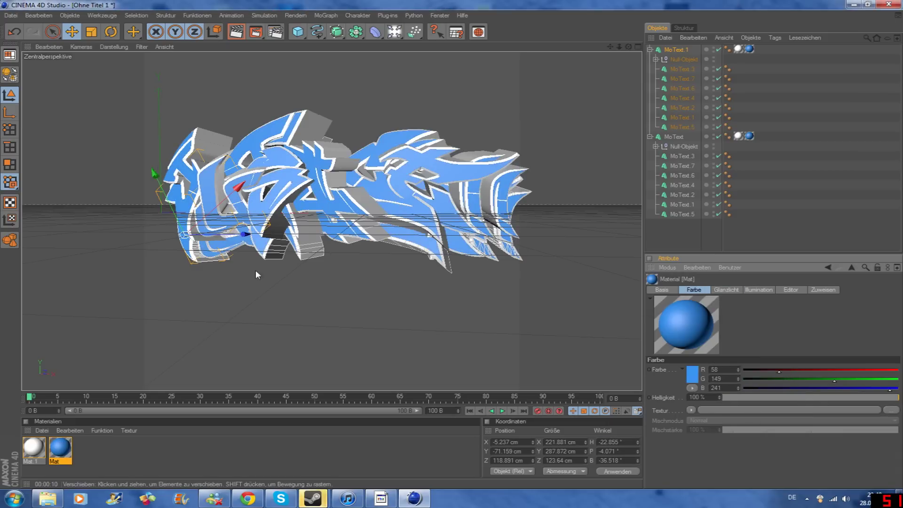
left_click(749, 136)
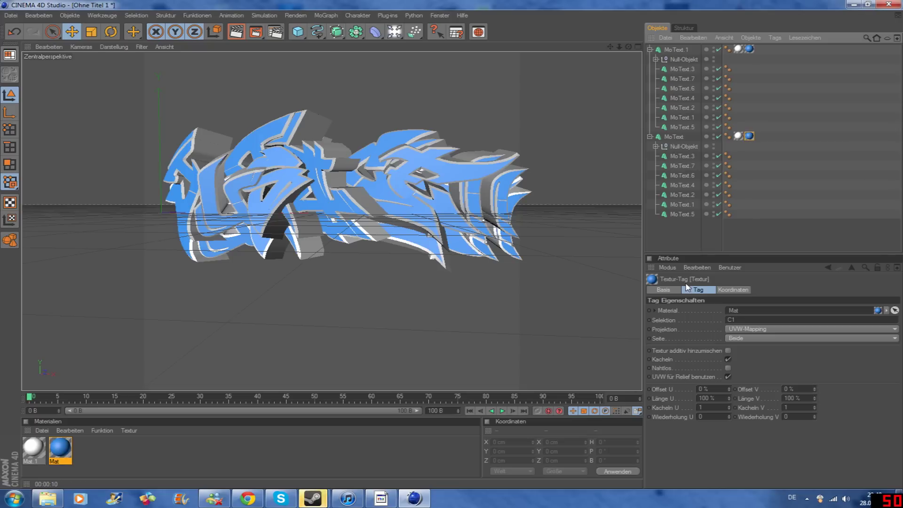
double_click(753, 142)
left_click(692, 374)
left_click(698, 353)
left_click(676, 426)
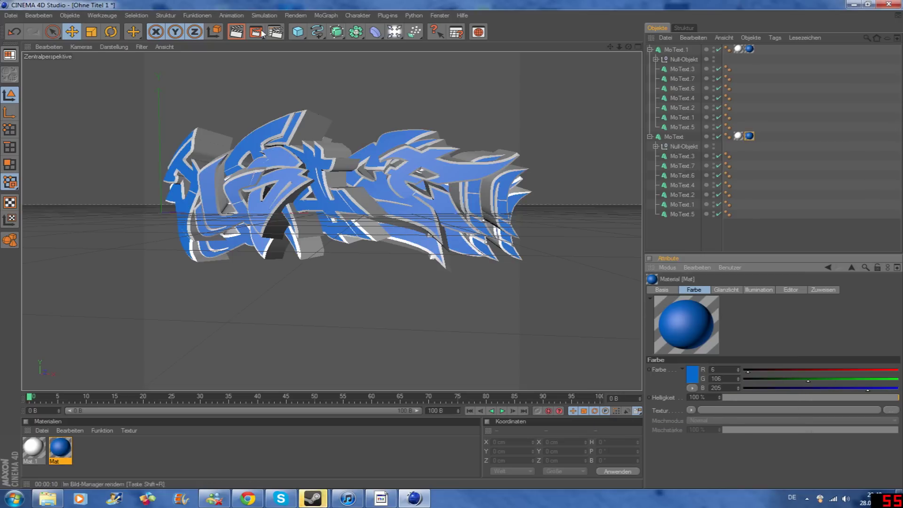
Step: Preview-render the viewport, then start the 1900×1900 picture-viewer render and switch to iTunes
key("ctrl+r")
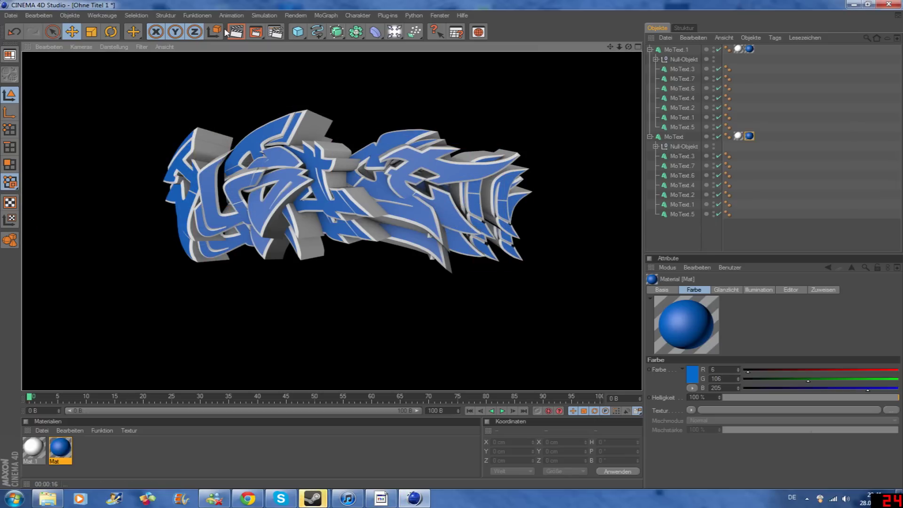
left_click(360, 227)
left_click(256, 35)
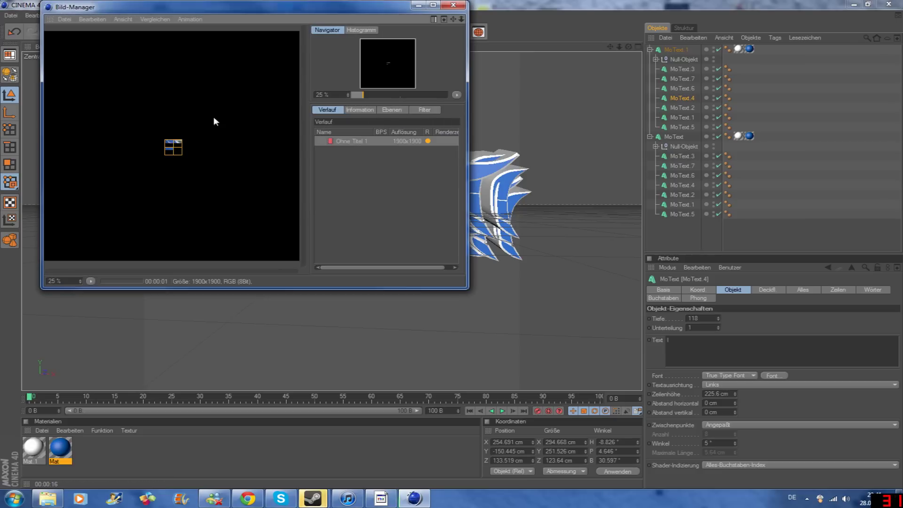
key("alt+Tab")
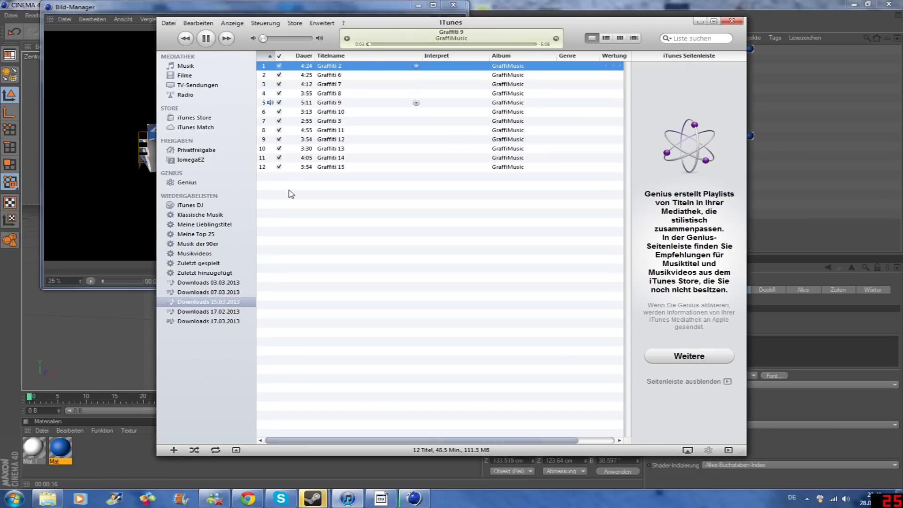
Step: Pick Graffiti 3 from the GraffiMusic playlist in iTunes
left_click(138, 436)
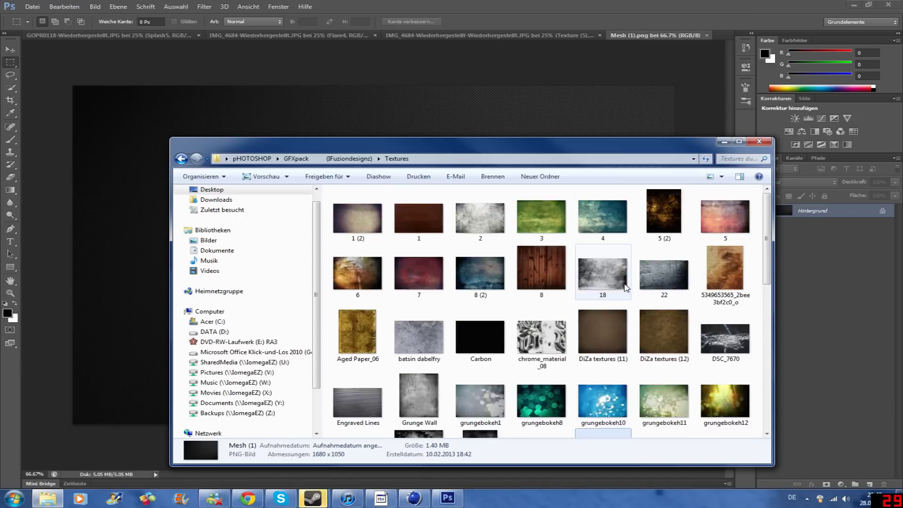
Step: Place the rendered Justica image from the Pictures library into Photoshop
scroll(626, 287, "down", 10)
left_click(181, 160)
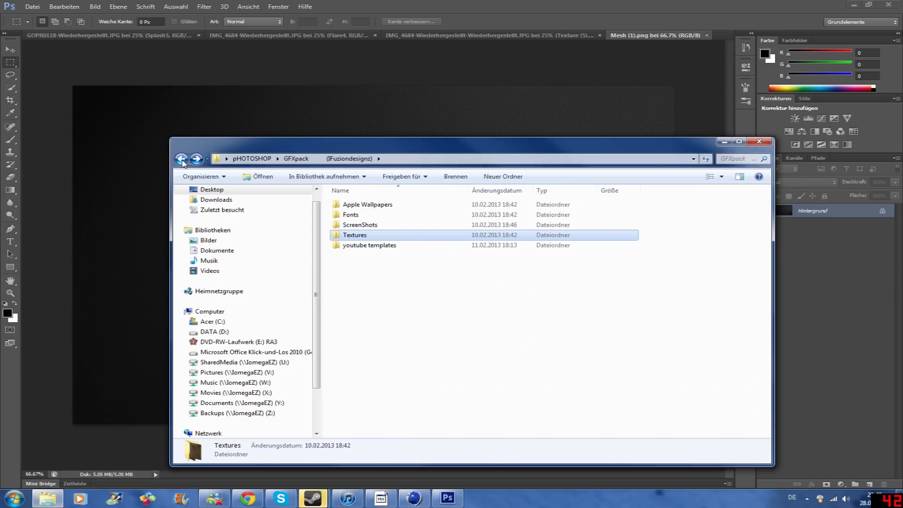
left_click(209, 240)
left_click(625, 362)
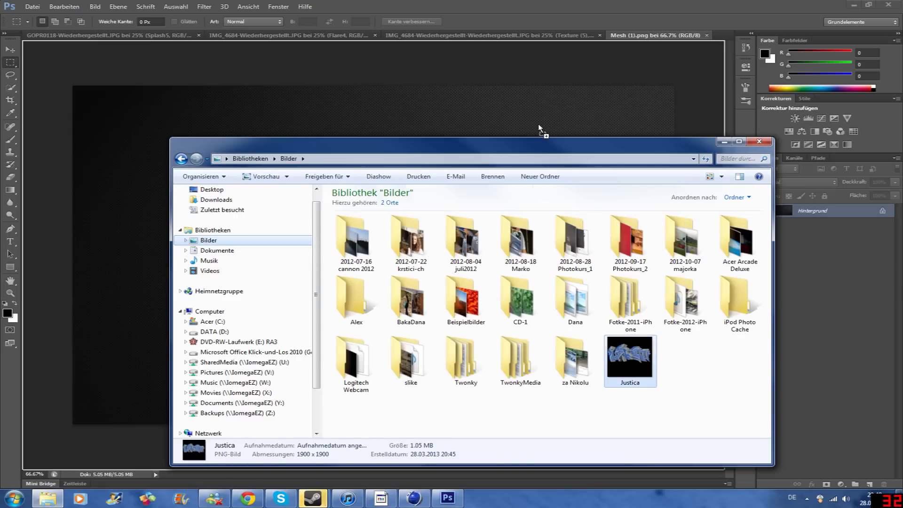
left_click(675, 210)
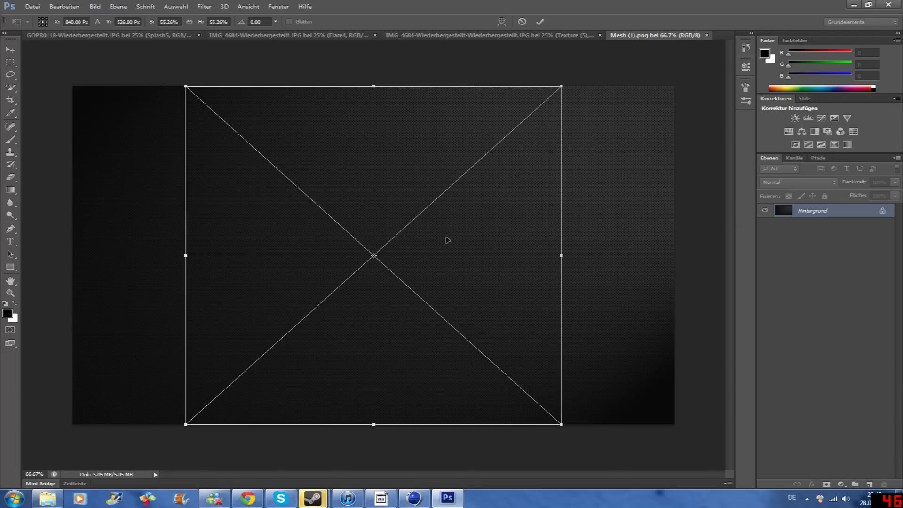
Step: Set the Justica layer to Aufhellen, nudge it right and down, and commit
left_click(798, 182)
left_click(790, 256)
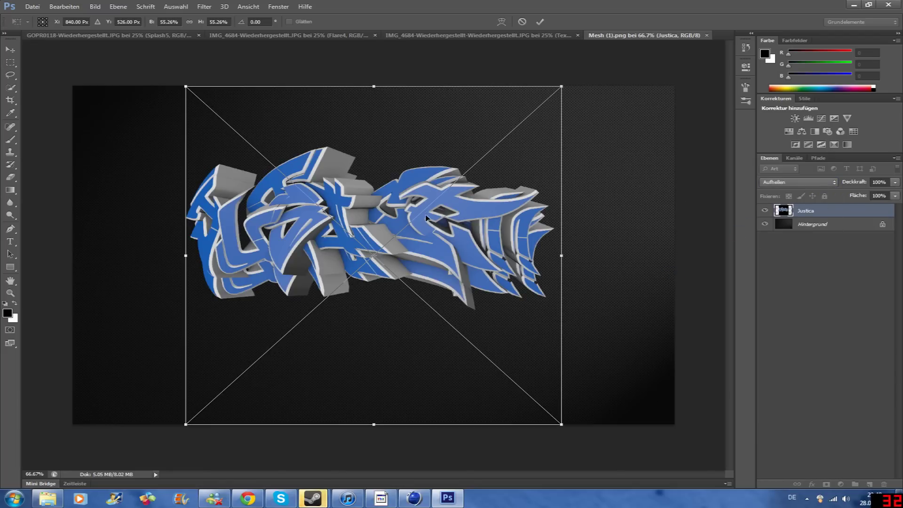
left_click_drag(439, 234, 452, 245)
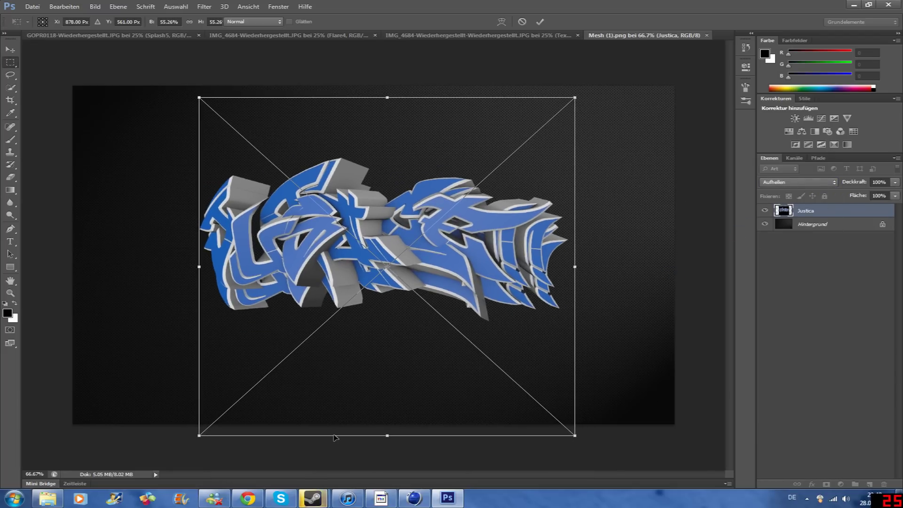
key("Return")
Step: Drag the smoke image from Desktop > pHOTOSHOP > GFXpack > ScreenShots onto the canvas
left_click(48, 498)
left_click(206, 189)
left_click(652, 394)
double_click(651, 394)
double_click(471, 202)
double_click(471, 225)
scroll(611, 305, "down", 5)
scroll(658, 329, "down", 5)
scroll(718, 366, "down", 5)
left_click_drag(603, 367, 424, 282)
left_click(798, 182)
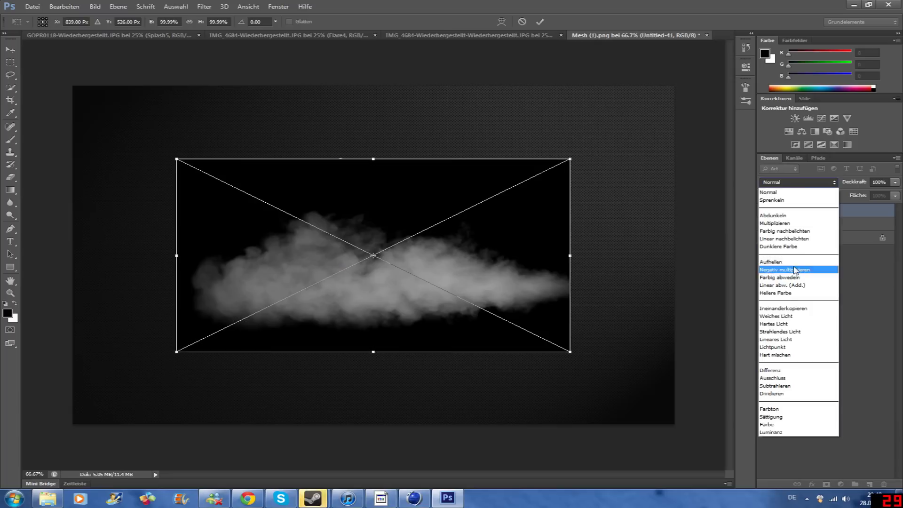
Step: Commit the smoke layer in Aufhellen mode and switch to the Wischfinger smudge tool
key("Return")
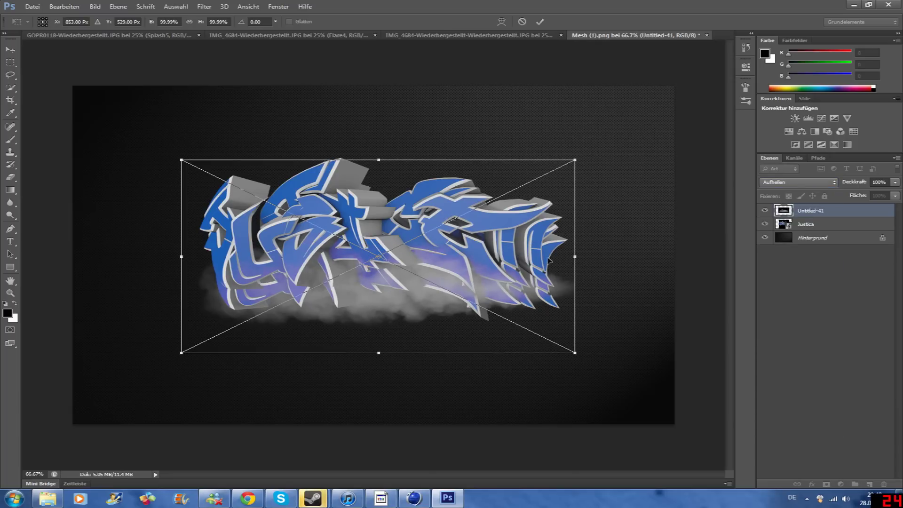
key("Return")
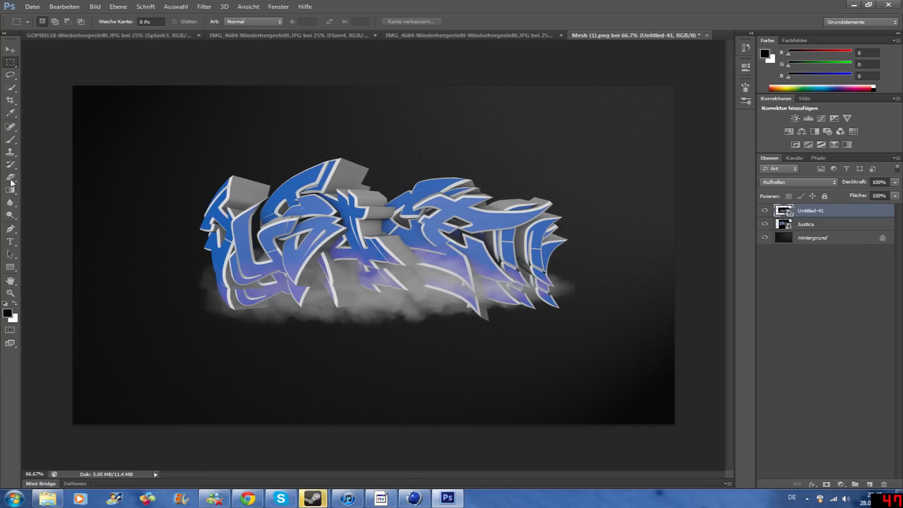
left_click(11, 175)
right_click(10, 203)
left_click(137, 228)
Step: Rasterize the smoke layer and bring the ScreenShots folder back up
left_click(461, 203)
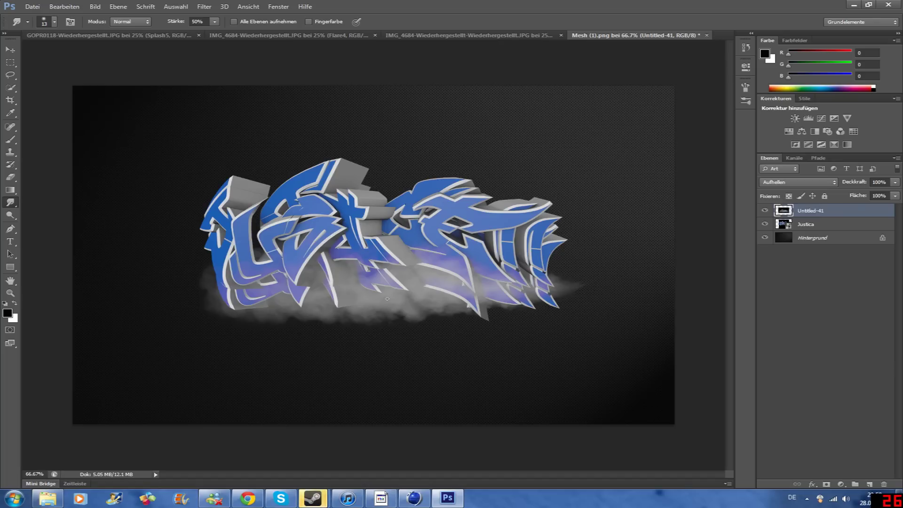
left_click(106, 496)
scroll(518, 291, "up", 3)
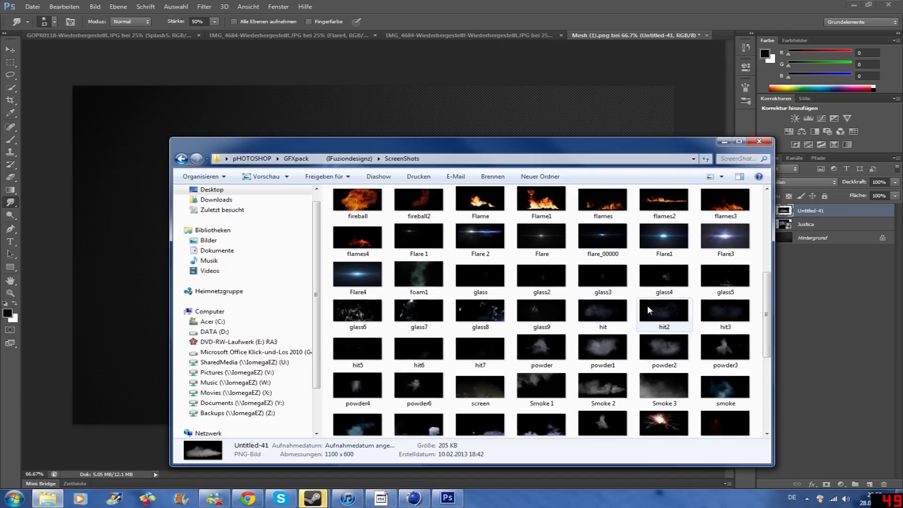
Step: Place a spark image on the canvas in Aufhellen blend mode
left_click_drag(715, 337, 434, 240)
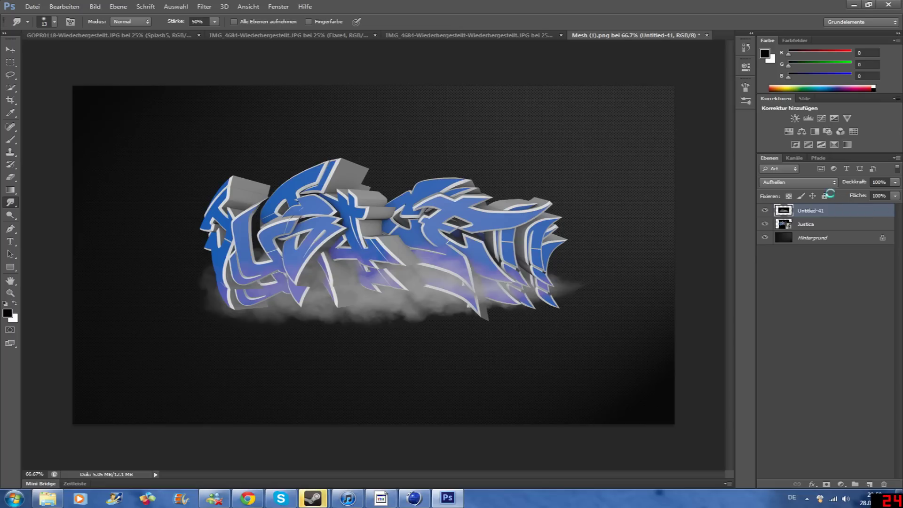
left_click(798, 182)
left_click(798, 250)
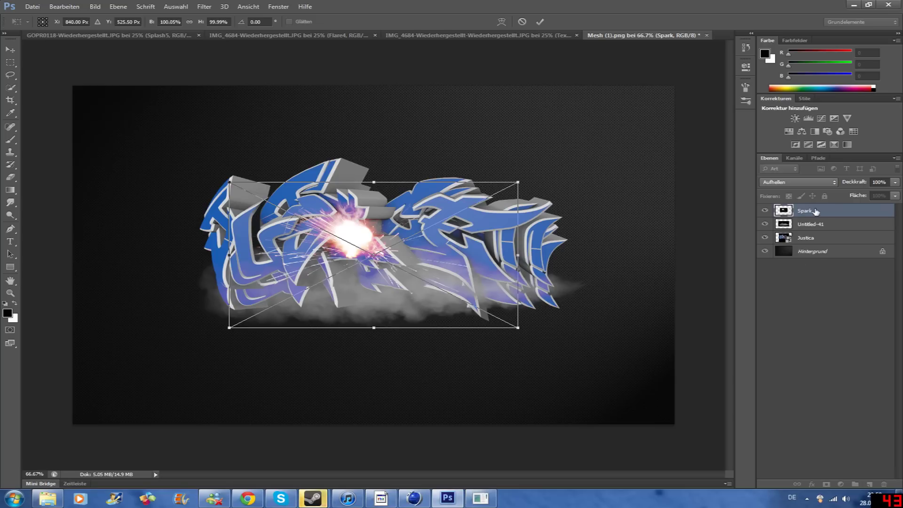
key("Return")
Step: Move the Spark layer below Justica and shift it down-right with the Move tool
left_click_drag(814, 220, 814, 246)
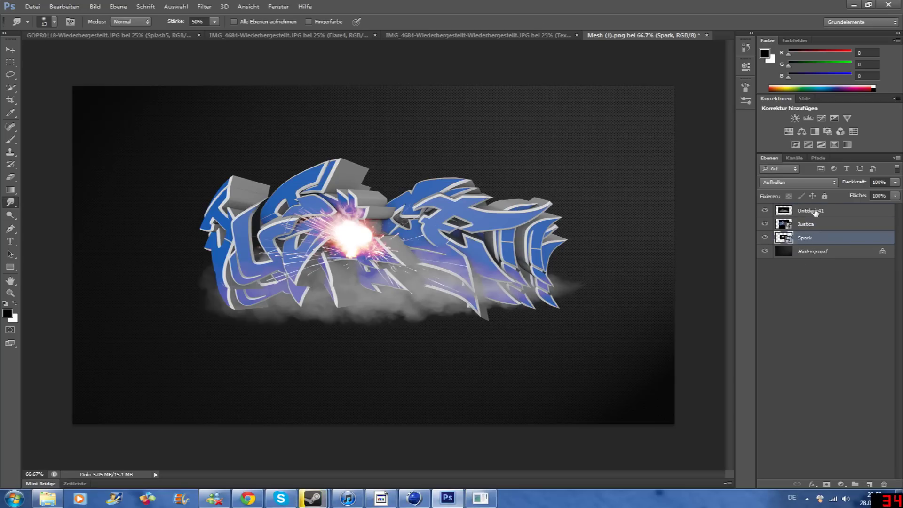
left_click(815, 211)
left_click(805, 238)
left_click(10, 49)
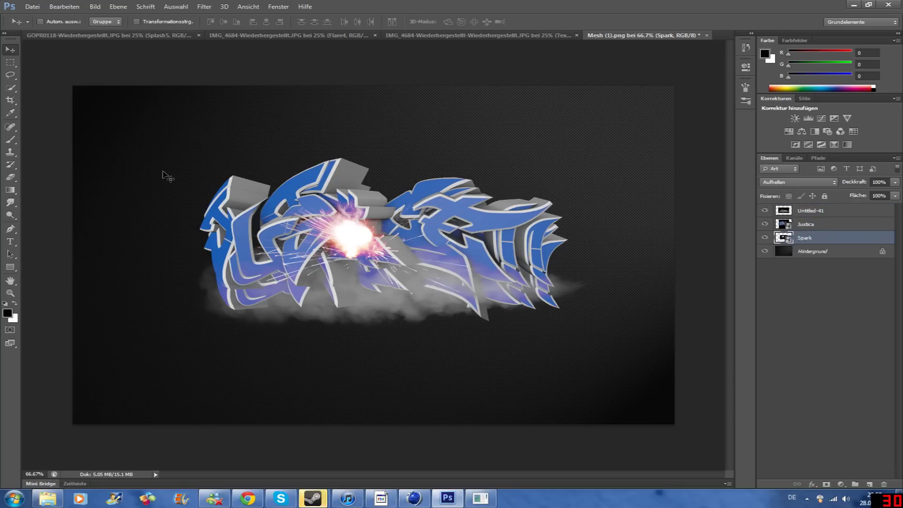
left_click_drag(365, 235, 370, 256)
Step: Reorder the Spark layer again, dismiss the error, and reposition the Justica lettering
left_click(822, 225)
mouse_move(822, 240)
left_mouse_down()
mouse_move(824, 211)
mouse_move(813, 227)
left_mouse_up()
left_click(796, 281)
key("Return")
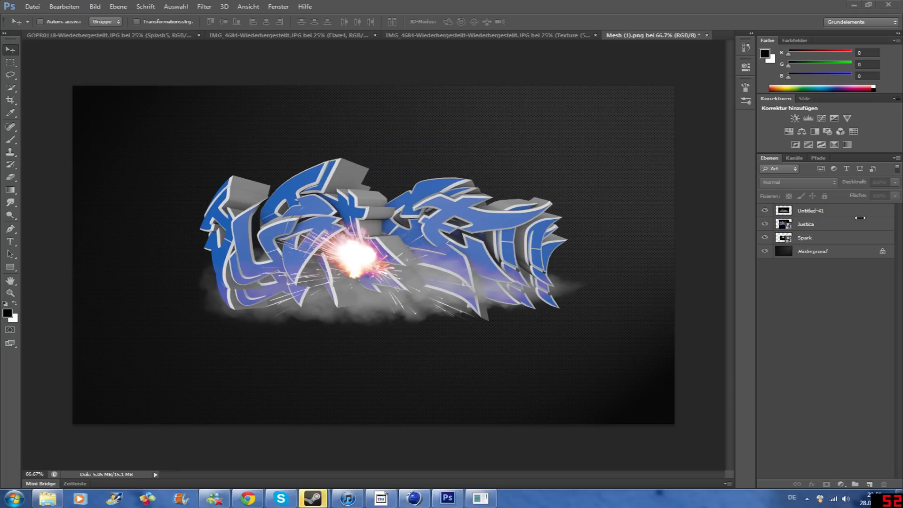
left_click(861, 222)
mouse_move(375, 243)
left_mouse_down()
mouse_move(374, 234)
mouse_move(472, 170)
mouse_move(473, 130)
left_mouse_up()
Step: Lower the Spark layer to 40% opacity and move it below the lettering
left_click(801, 240)
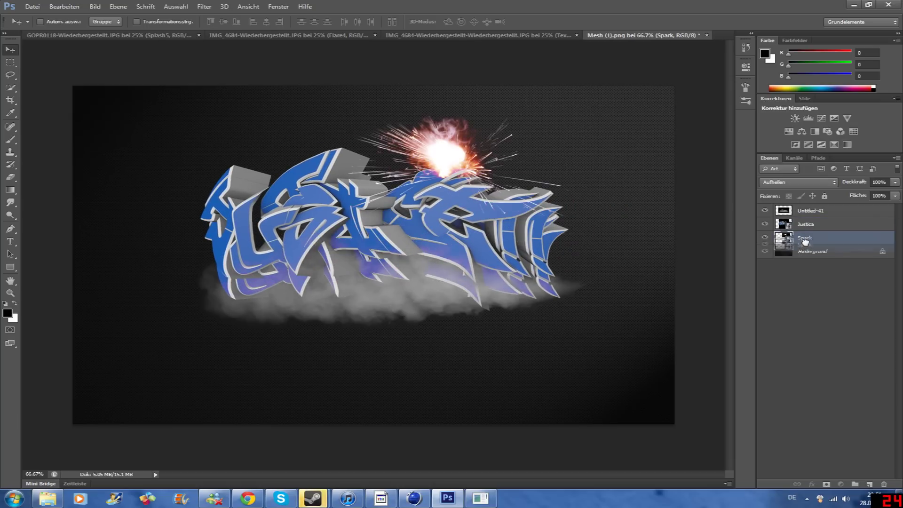
left_click_drag(895, 205, 862, 206)
mouse_move(459, 149)
left_mouse_down()
mouse_move(413, 253)
mouse_move(407, 301)
mouse_move(407, 292)
left_mouse_up()
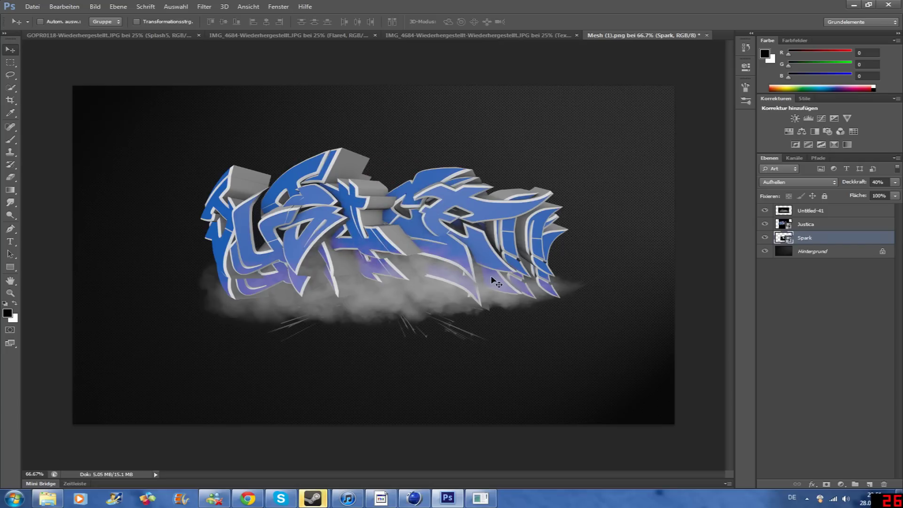
left_click(48, 501)
scroll(493, 309, "up", 5)
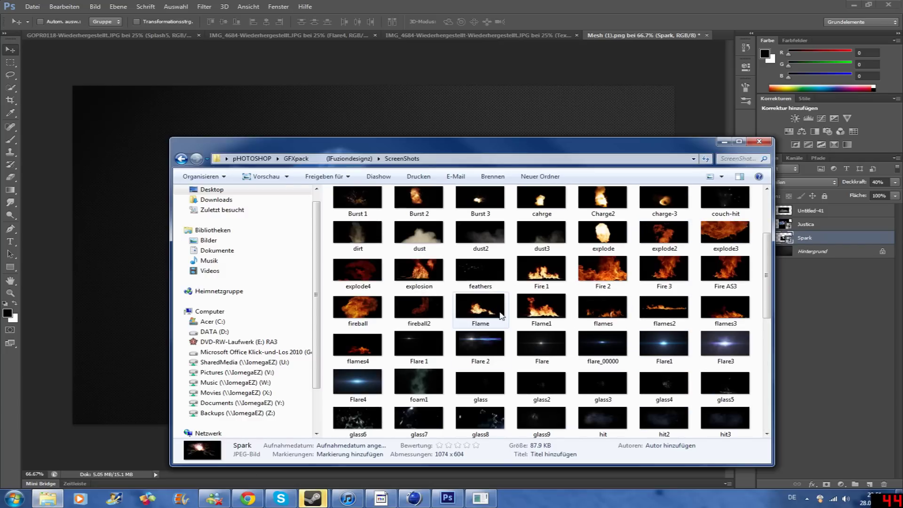
Step: Try Flare 2 in Aufhellen mode with reduced opacity, then discard it
left_click_drag(487, 345, 143, 257)
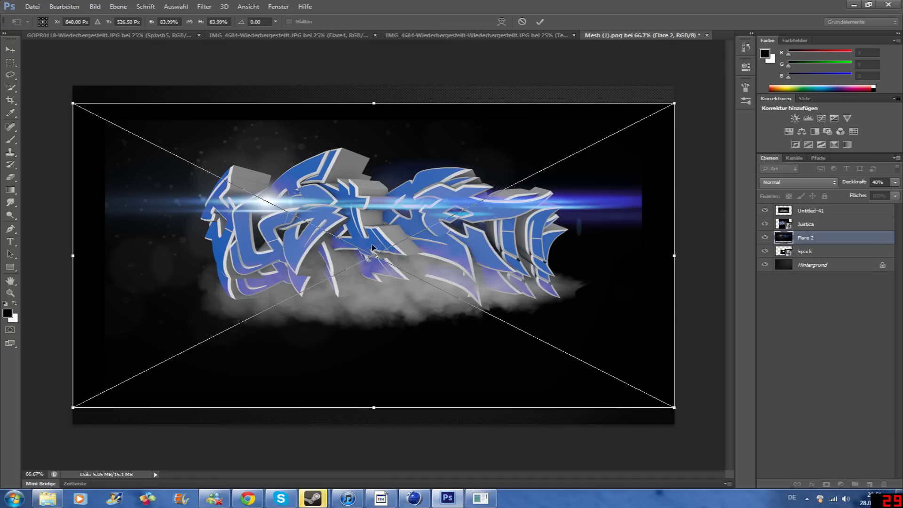
left_click(819, 182)
left_click(795, 263)
mouse_move(514, 255)
left_mouse_down()
mouse_move(647, 330)
mouse_move(601, 334)
left_mouse_up()
mouse_move(888, 197)
left_mouse_down()
mouse_move(853, 198)
mouse_move(881, 197)
left_mouse_up()
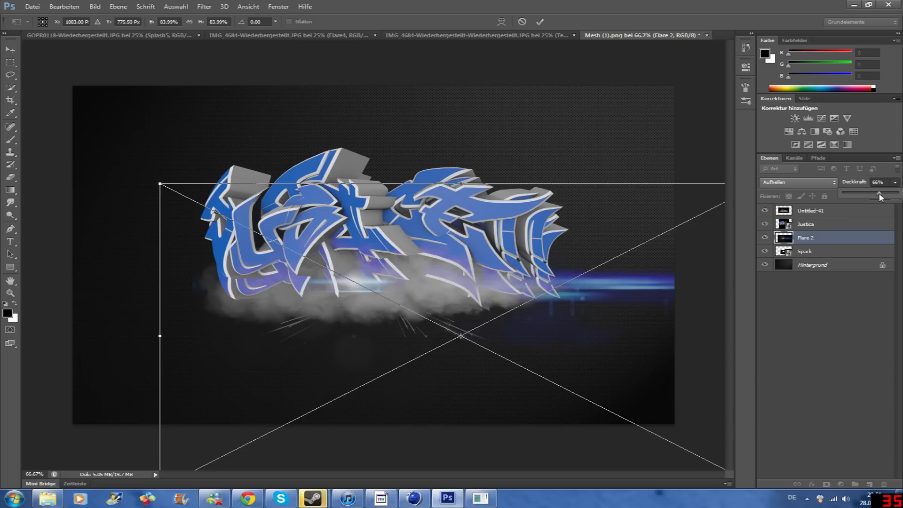
left_click_drag(552, 256, 432, 259)
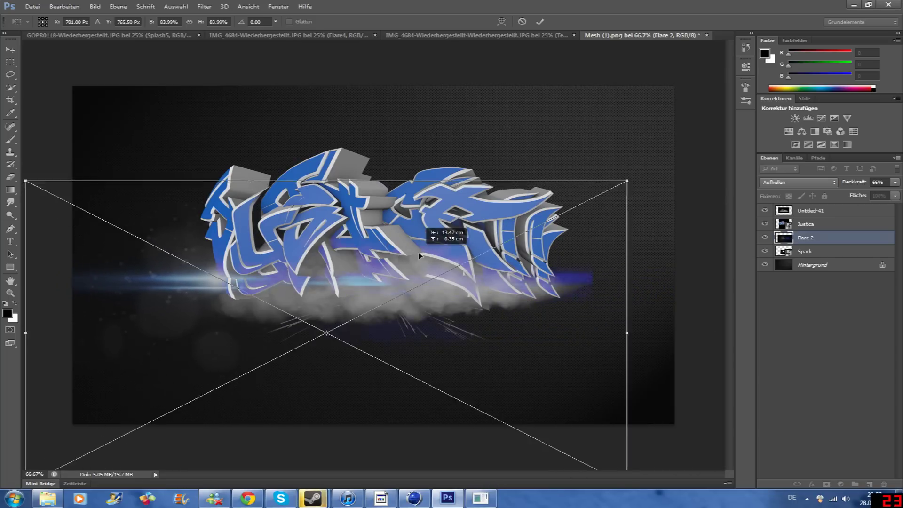
key("Delete")
Step: Place Flare1 on the canvas in Aufhellen blend mode
left_click(47, 498)
mouse_move(651, 350)
left_mouse_down()
mouse_move(618, 324)
mouse_move(376, 254)
left_mouse_up()
left_click(798, 182)
left_click(780, 253)
mouse_move(444, 260)
left_mouse_down()
mouse_move(437, 307)
mouse_move(469, 163)
left_mouse_up()
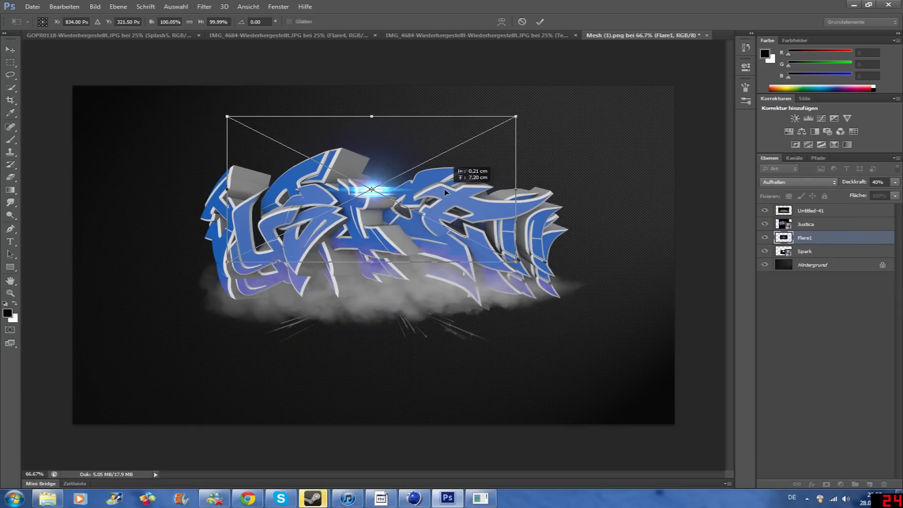
key("Return")
Step: Move Flare1 above Justica and position it over the letters at 200% zoom
left_click_drag(796, 239, 804, 226)
left_click_drag(411, 158, 366, 283)
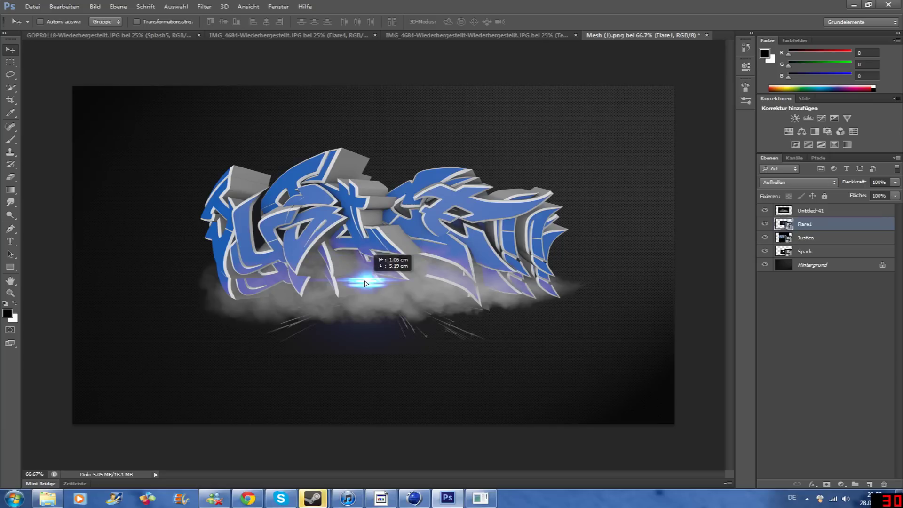
left_click_drag(452, 241, 471, 181)
left_click(248, 7)
left_click(282, 103)
left_click(248, 7)
left_click(282, 83)
mouse_move(351, 165)
left_mouse_down()
mouse_move(298, 185)
mouse_move(295, 199)
mouse_move(563, 100)
left_mouse_up()
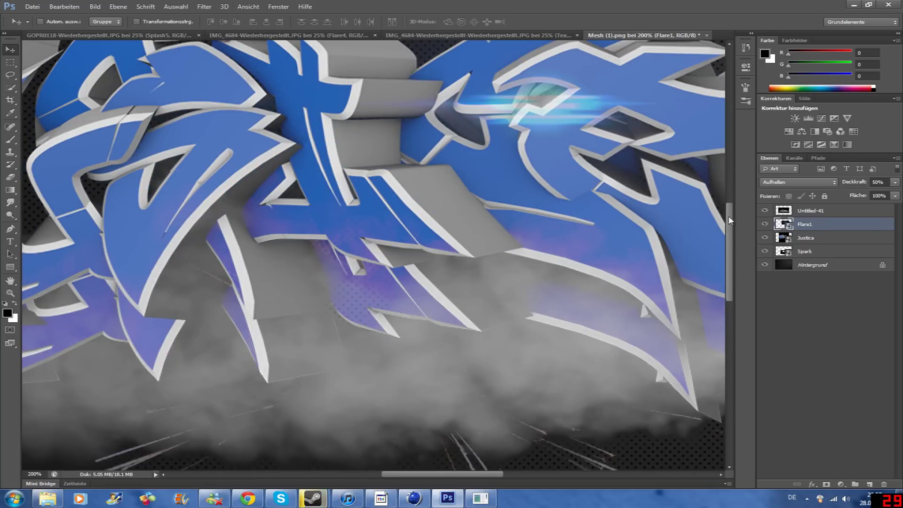
Step: Fine-tune the flare's position near the letters' top and zoom back to 100%
scroll(730, 220, "up", 3)
left_click_drag(560, 221, 682, 156)
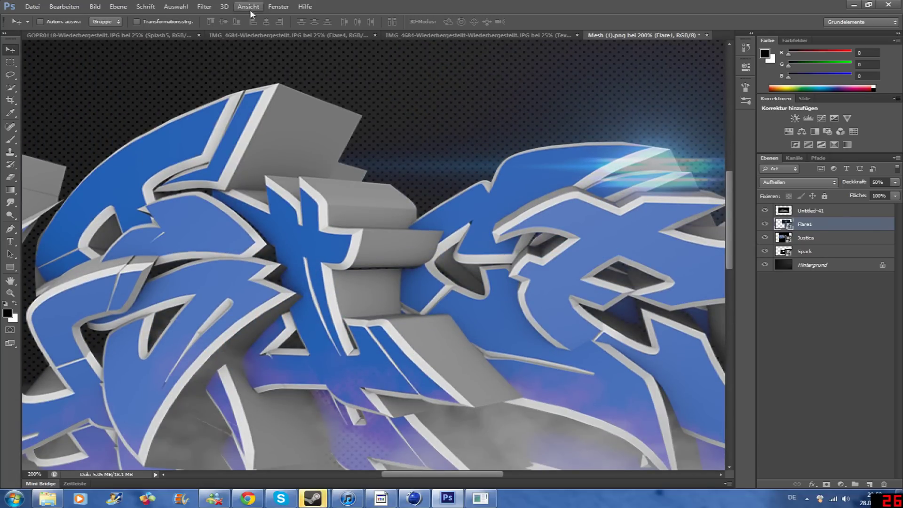
left_click(249, 7)
left_click(290, 86)
left_click(248, 7)
left_click(294, 86)
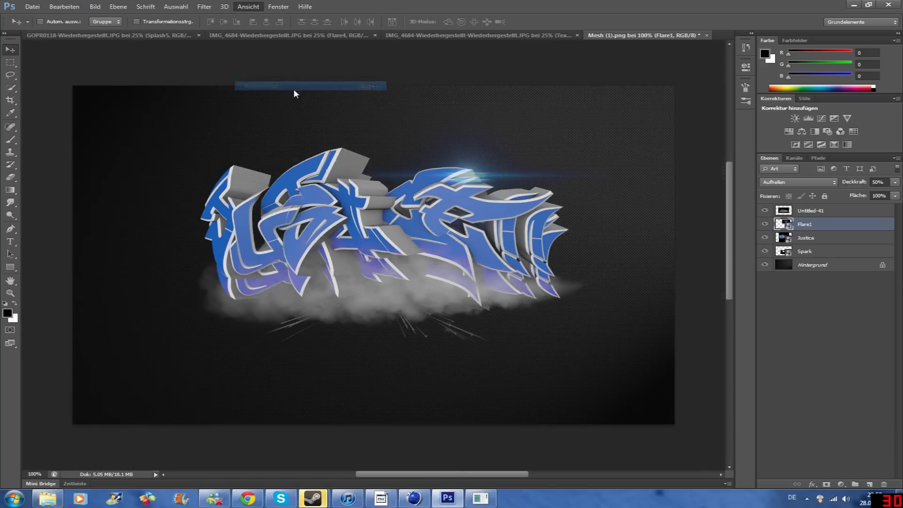
Step: Drag optical flare 65 from GFX Pack > Optical Flares onto the canvas
left_click(38, 501)
scroll(490, 338, "down", 5)
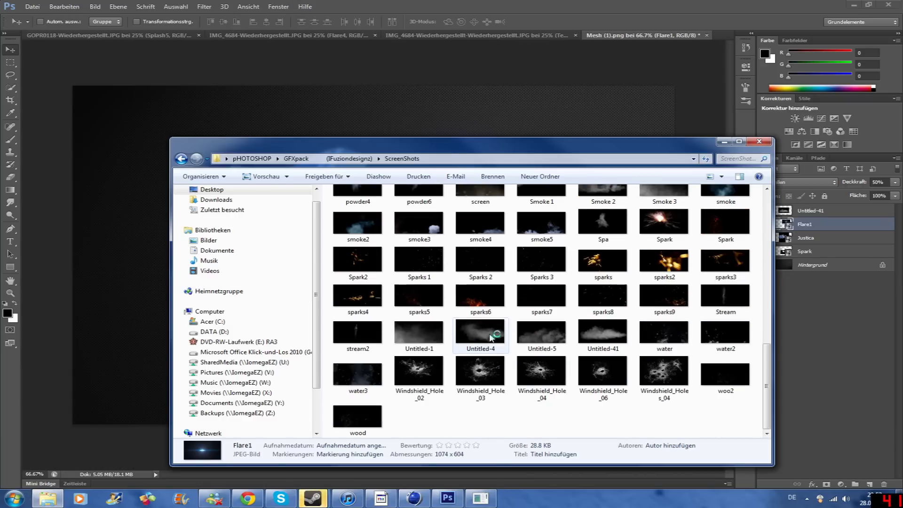
scroll(475, 313, "up", 5)
scroll(475, 313, "up", 5)
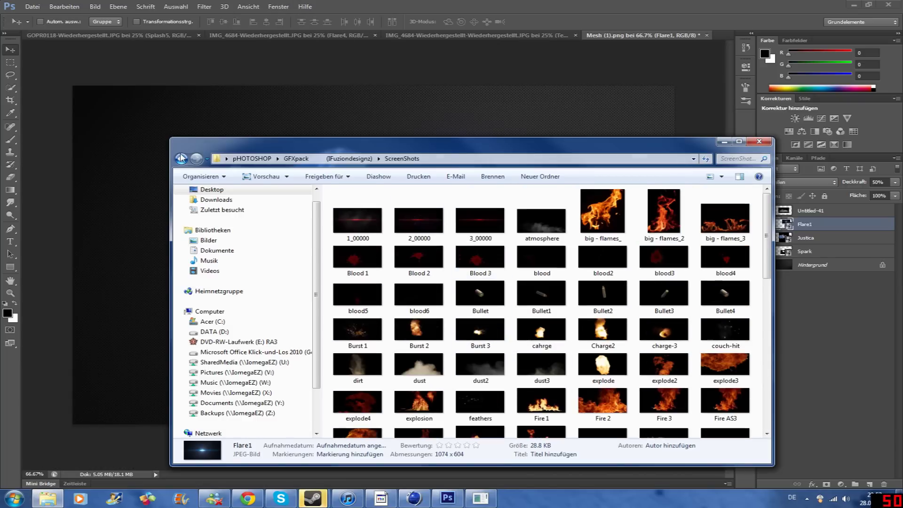
left_click(181, 158)
double_click(381, 228)
double_click(379, 228)
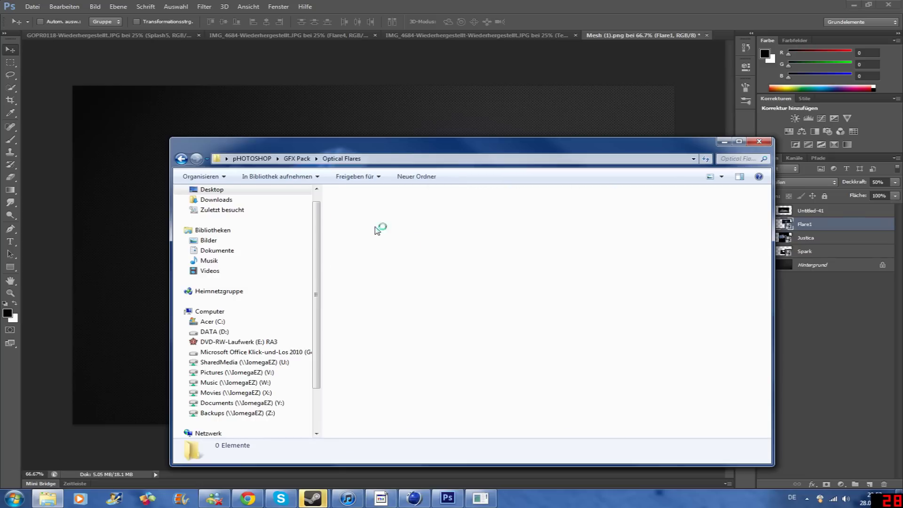
scroll(509, 306, "down", 5)
left_click_drag(479, 336, 149, 304)
Step: Set flare 65 to Aufhellen, move it below Justica, and position it down-left
left_click(798, 182)
left_click(800, 262)
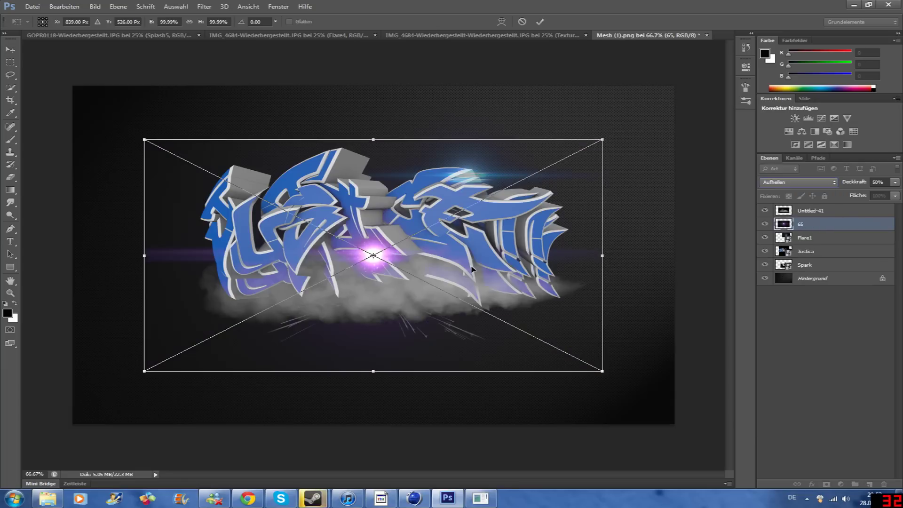
left_click_drag(472, 264, 474, 287)
key("Return")
key("ctrl+bracketleft")
key("ctrl+bracketleft")
mouse_move(408, 298)
left_mouse_down()
mouse_move(384, 311)
mouse_move(327, 279)
left_mouse_up()
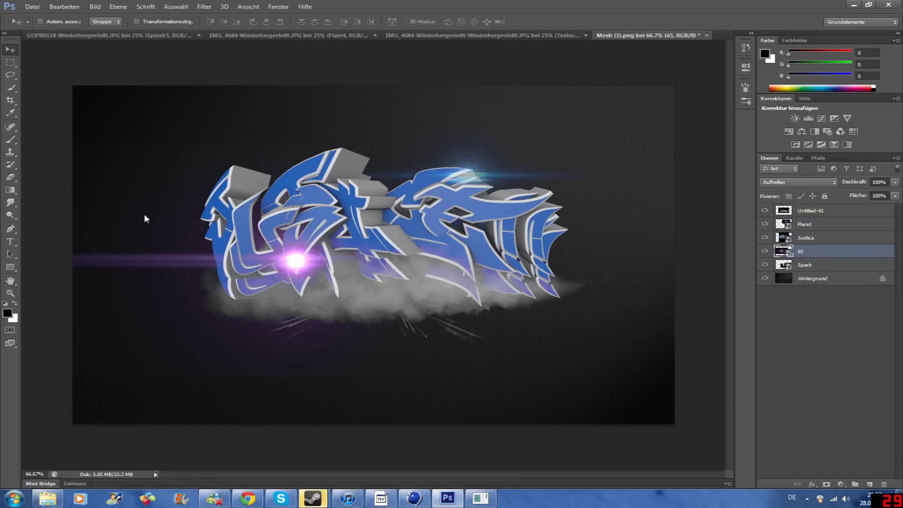
left_click_drag(594, 368, 604, 378)
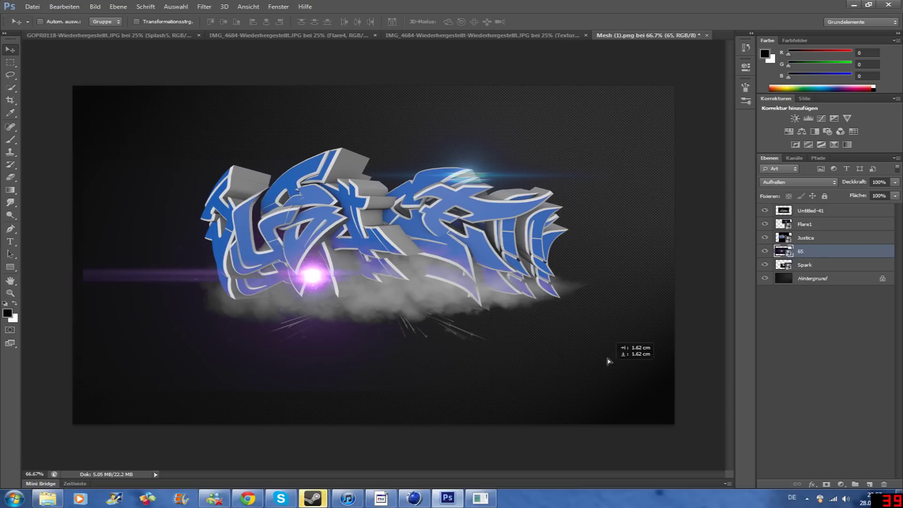
Step: Scale flare 65 to about 204%, set 34% opacity, and tuck it under the letters
key("ctrl+t")
left_click_drag(80, 159, 7, 56)
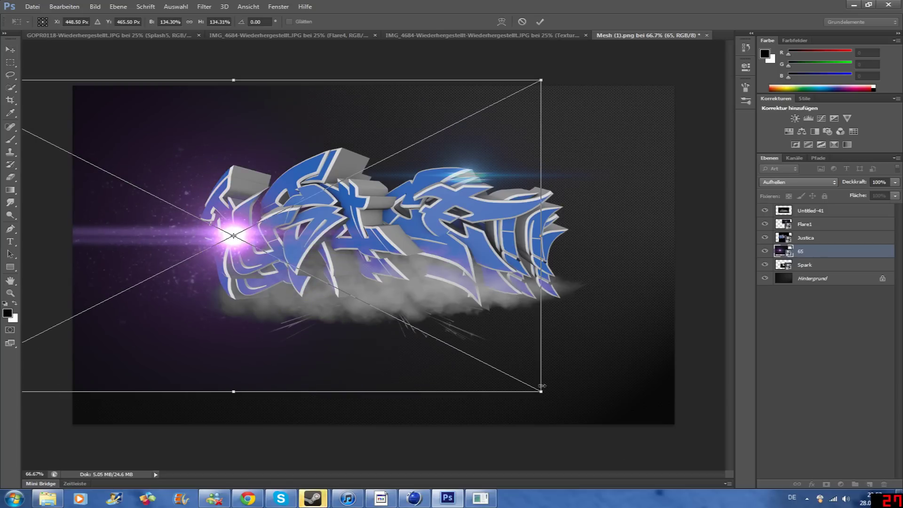
left_click_drag(235, 235, 555, 396)
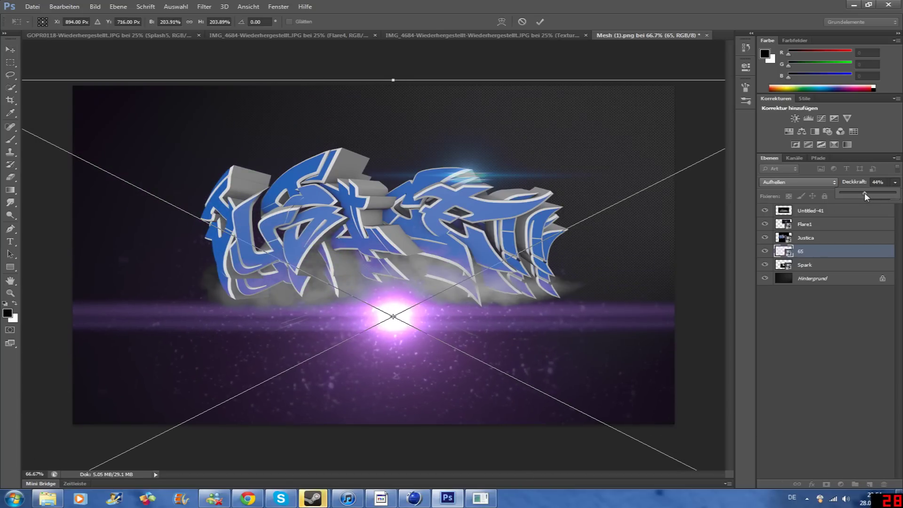
left_click_drag(865, 196, 859, 196)
left_click_drag(409, 176, 399, 163)
key("Return")
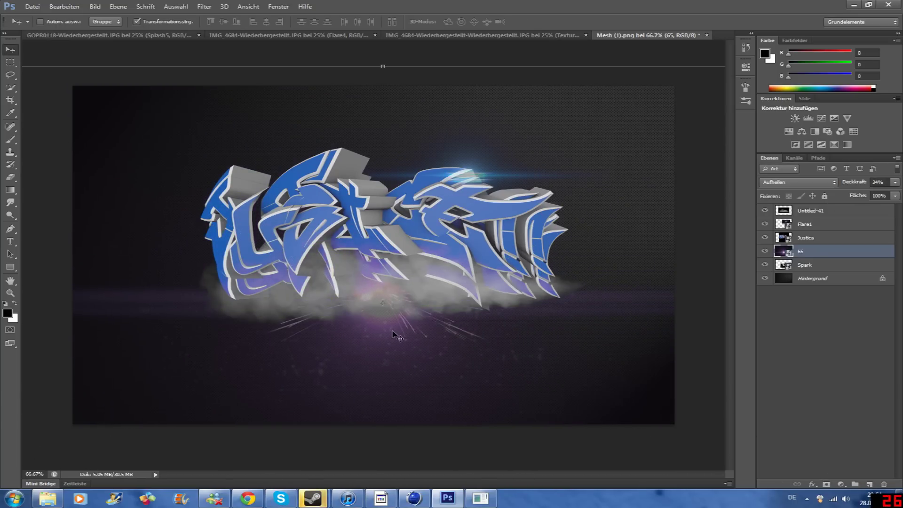
Step: Drag splash 12 from GFX Pack > Water Splashes > Splashes onto the canvas
left_click(48, 498)
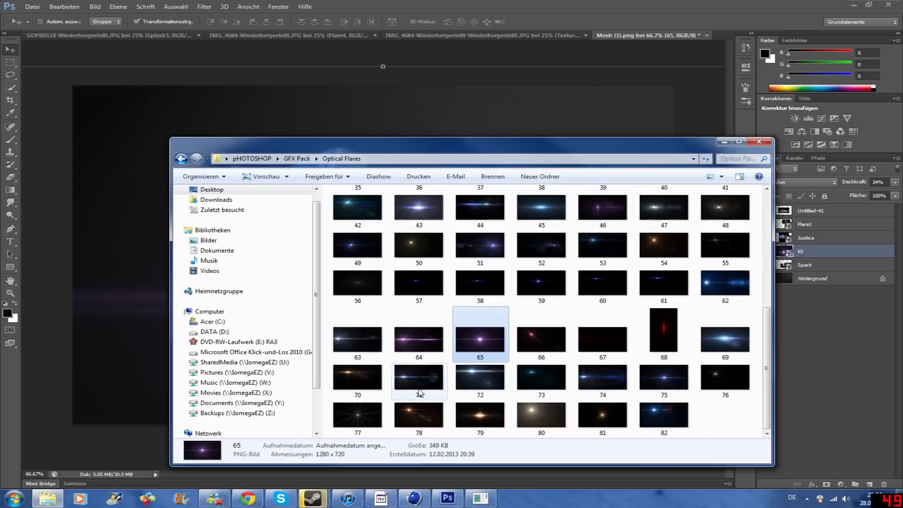
left_click(181, 159)
double_click(386, 255)
key("BackSpace")
double_click(417, 265)
double_click(372, 203)
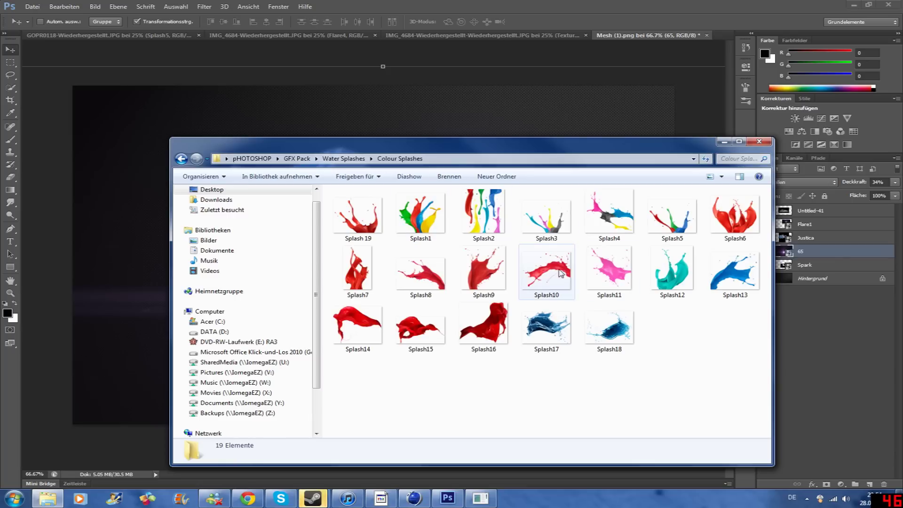
key("BackSpace")
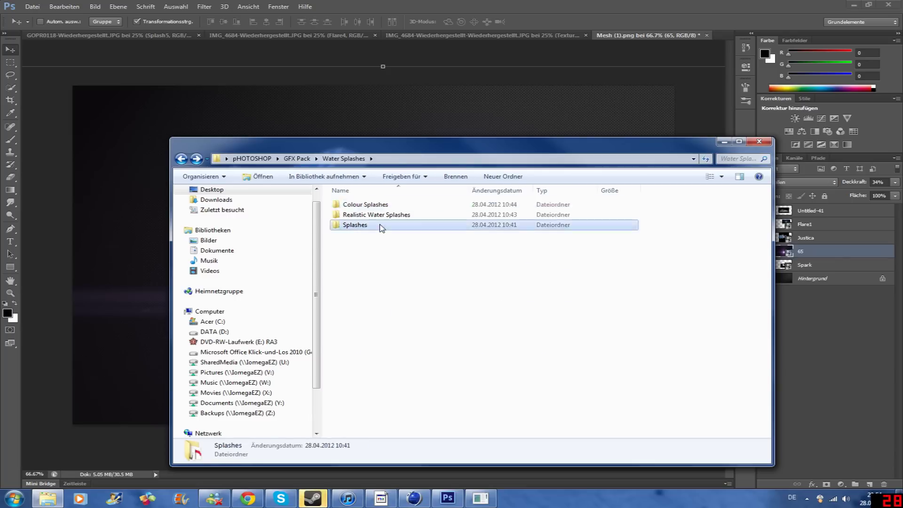
double_click(372, 224)
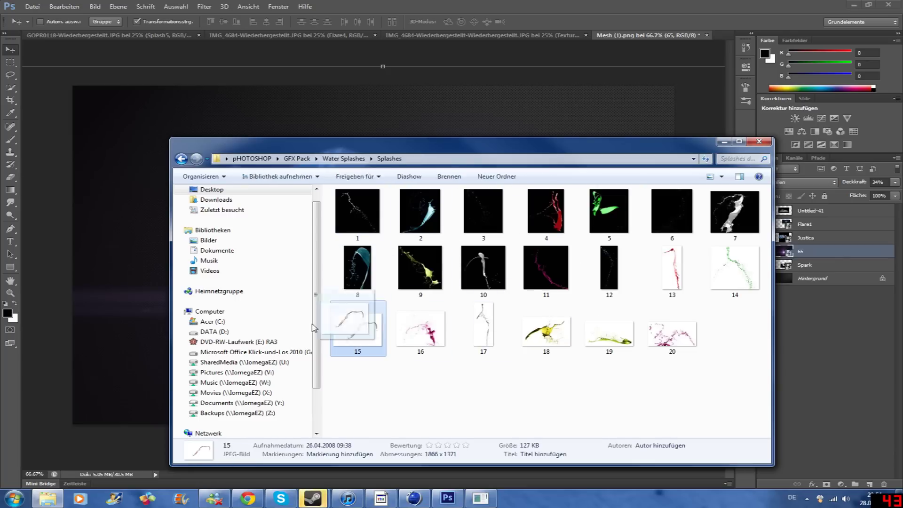
left_click_drag(371, 337, 381, 66)
Step: Set the splash layer's blend mode and rotate it about 90 degrees
left_click(798, 182)
left_click(772, 261)
left_click(799, 182)
left_click(790, 278)
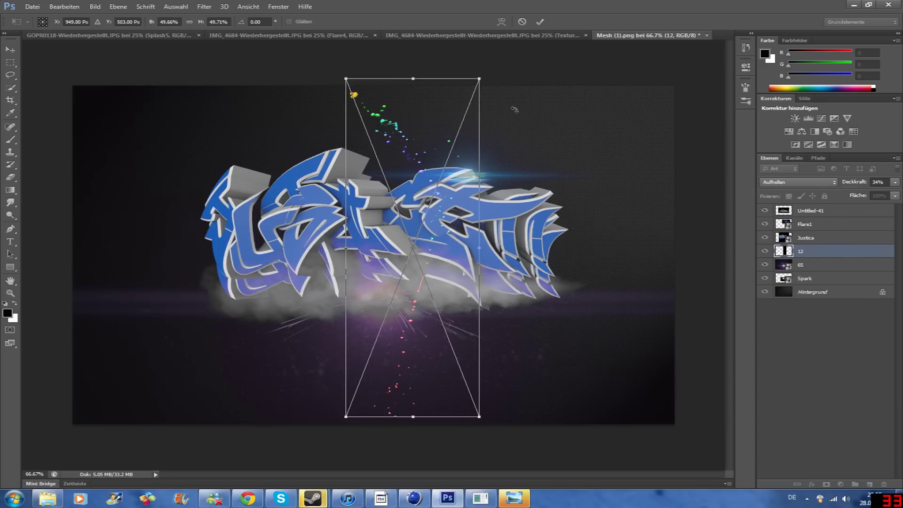
mouse_move(515, 110)
left_mouse_down()
mouse_move(599, 210)
mouse_move(507, 335)
mouse_move(510, 313)
left_mouse_up()
key("Return")
Step: Move splash 12 into place around the lettering as the top layer
key("ctrl+shift+bracketright")
mouse_move(532, 221)
left_mouse_down()
mouse_move(481, 269)
mouse_move(484, 258)
left_mouse_up()
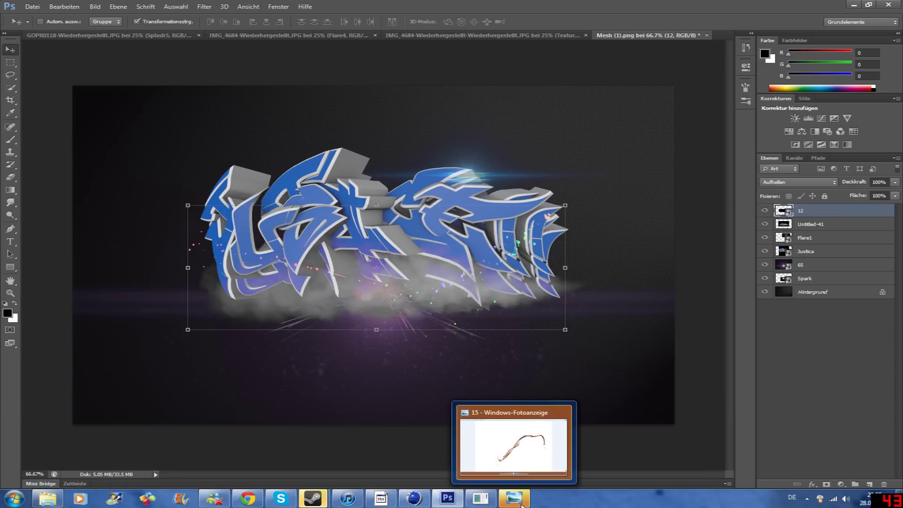
left_click(347, 497)
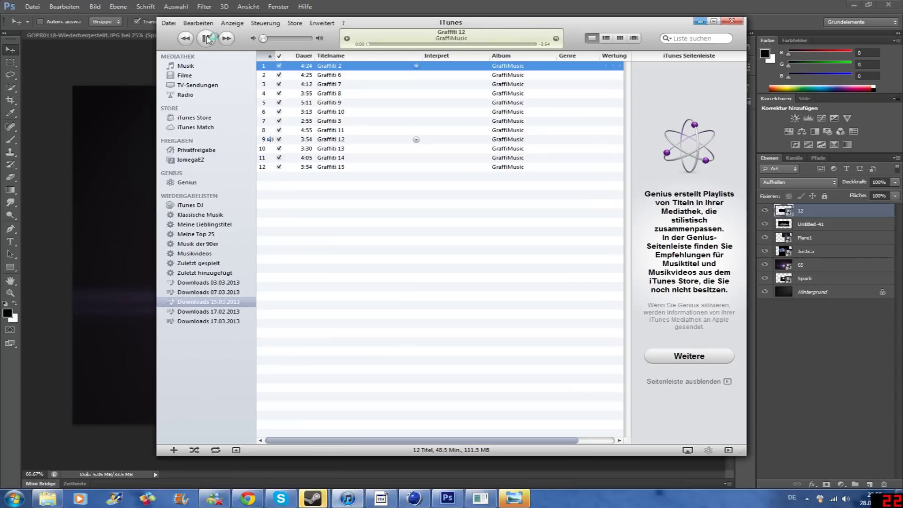
left_click(39, 434)
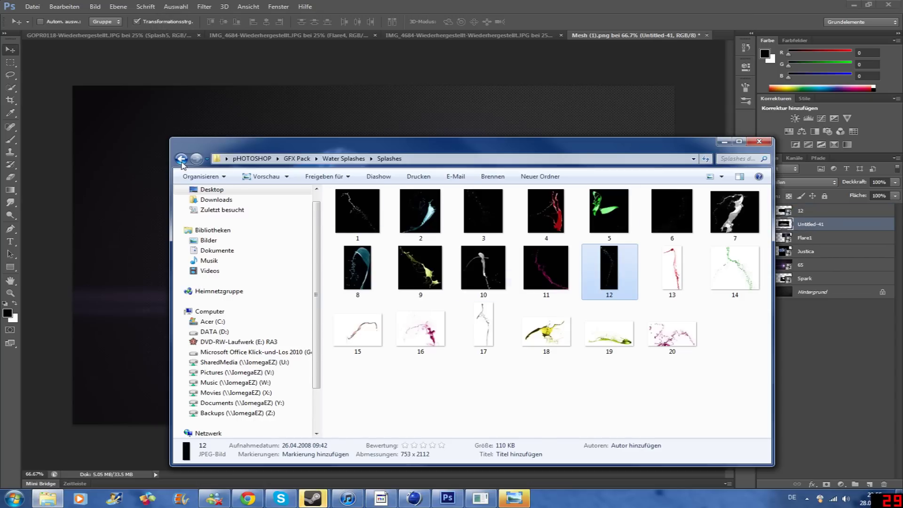
left_click(181, 160)
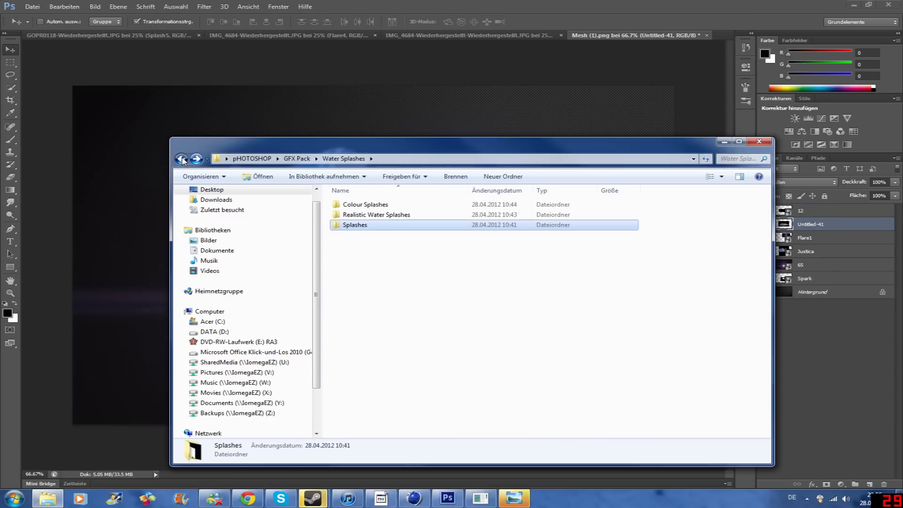
Step: Place the grungebokeh8 texture from the Textures folder in Farbig abwedeln mode
left_click(182, 160)
double_click(360, 224)
left_click(182, 158)
double_click(355, 235)
left_click_drag(541, 400, 152, 263)
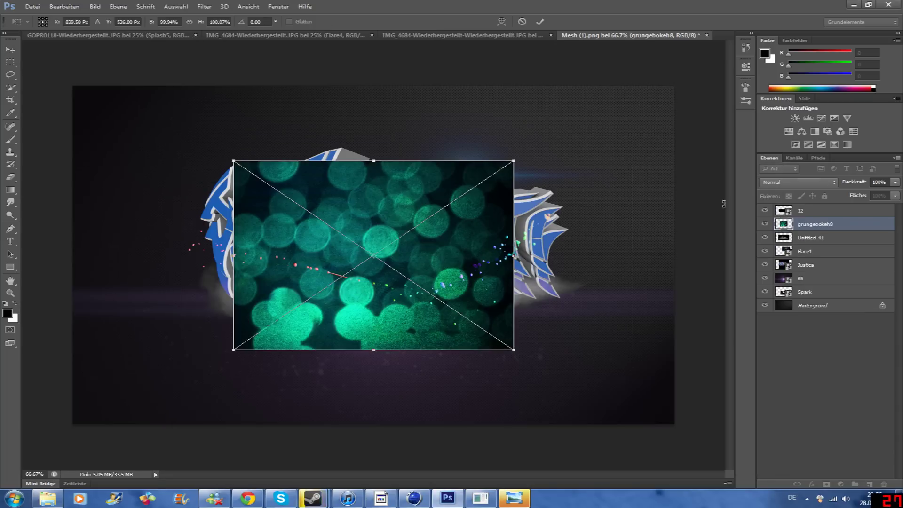
left_click(816, 183)
left_click(795, 258)
Step: Stretch the bokeh texture to fill the canvas at 26% opacity
mouse_move(512, 348)
left_mouse_down()
mouse_move(340, 269)
mouse_move(761, 438)
left_mouse_up()
left_click_drag(553, 317, 514, 306)
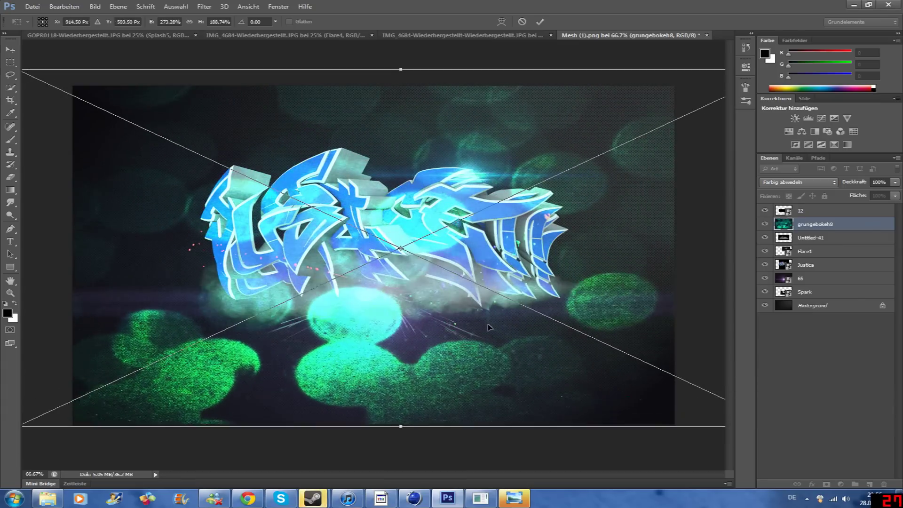
left_click_drag(894, 188, 857, 194)
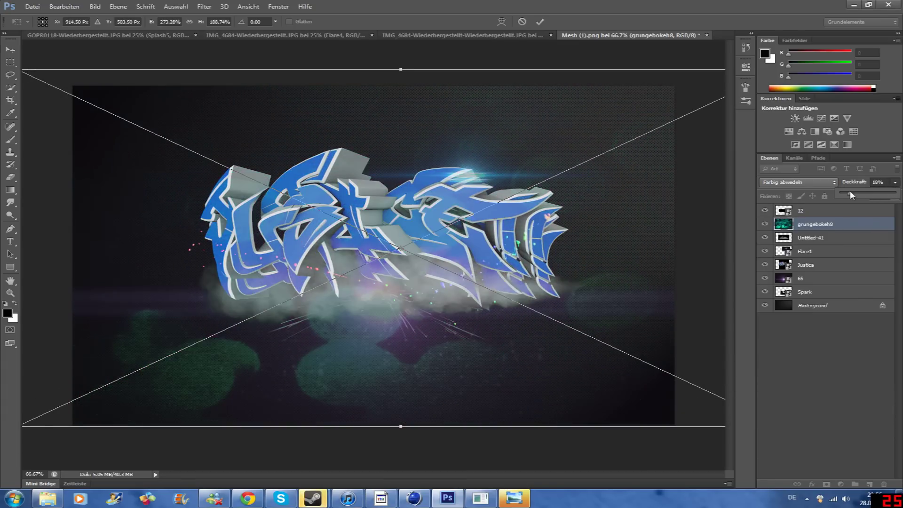
left_click_drag(401, 69, 407, 56)
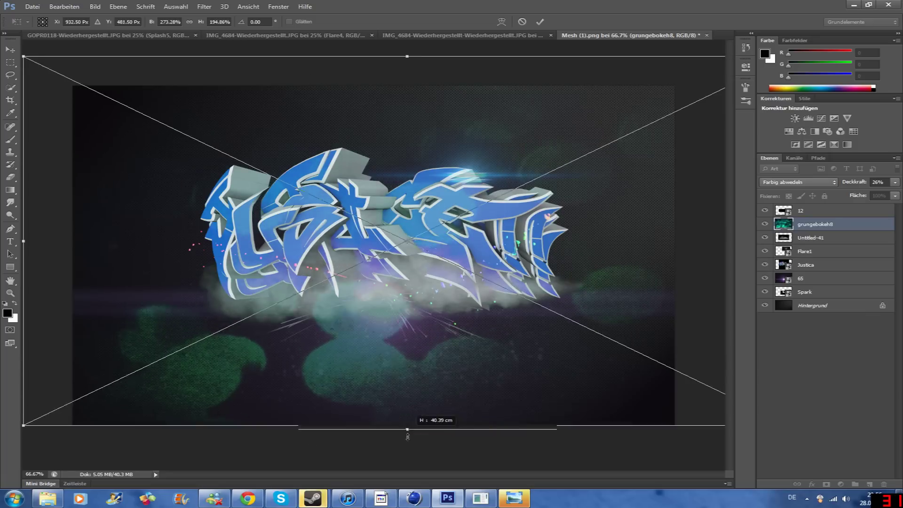
left_click_drag(401, 426, 409, 459)
left_click_drag(449, 387, 447, 373)
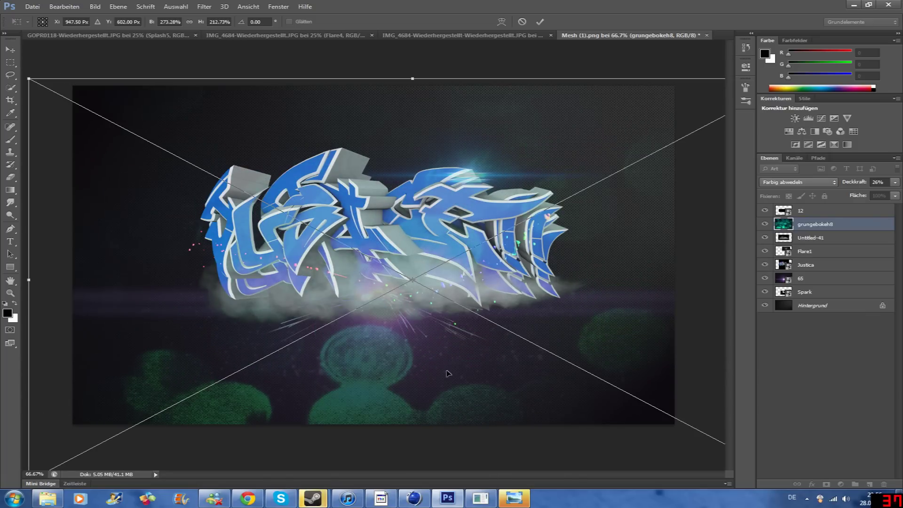
key("Return")
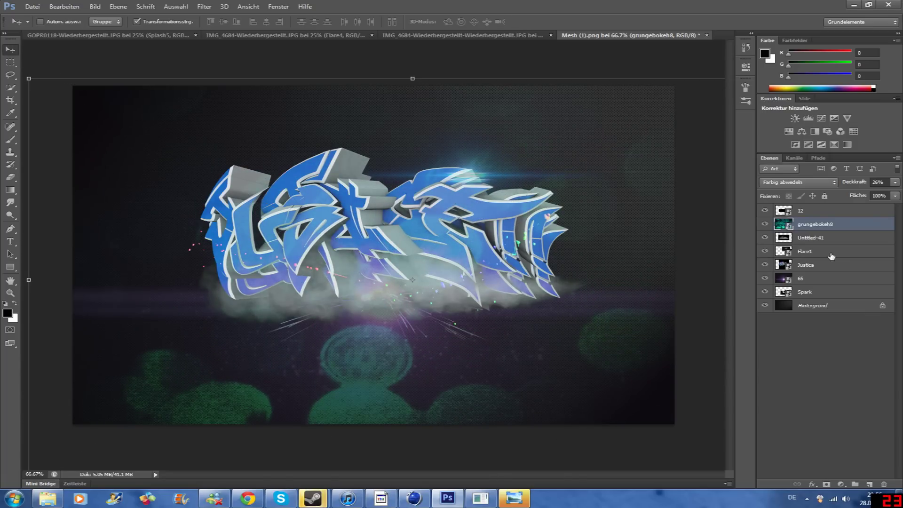
Step: Shift the bokeh blobs up-left and lower the texture to 12% opacity
mouse_move(588, 230)
left_mouse_down()
mouse_move(390, 245)
mouse_move(556, 235)
mouse_move(536, 275)
mouse_move(551, 301)
left_mouse_up()
left_click_drag(859, 197, 850, 193)
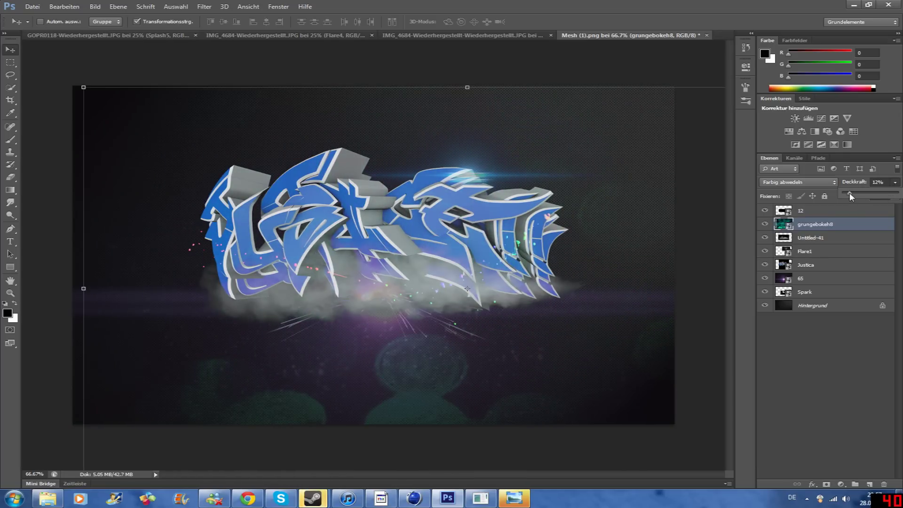
left_click(256, 393, "ctrl")
Step: Bring back the file browser and navigate to the GFX Pack > Logos folder
left_click(47, 499)
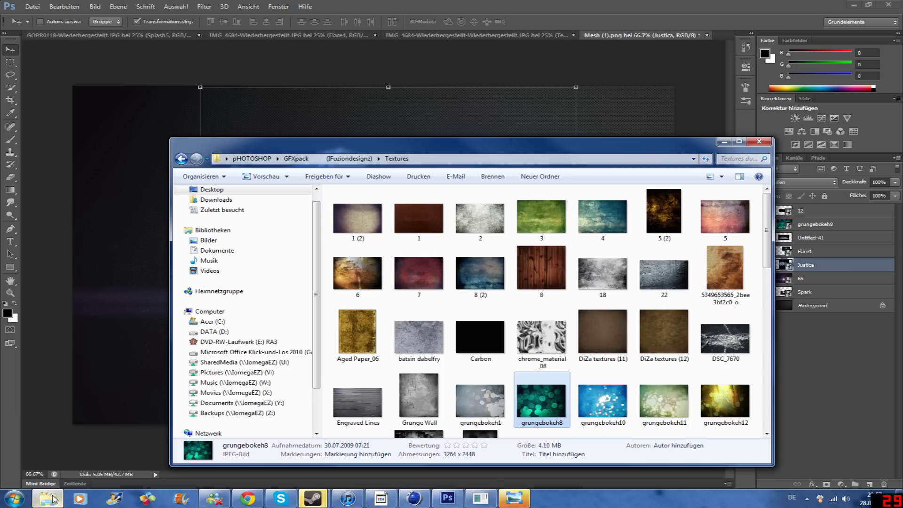
left_click(181, 160)
left_click(400, 226)
double_click(372, 245)
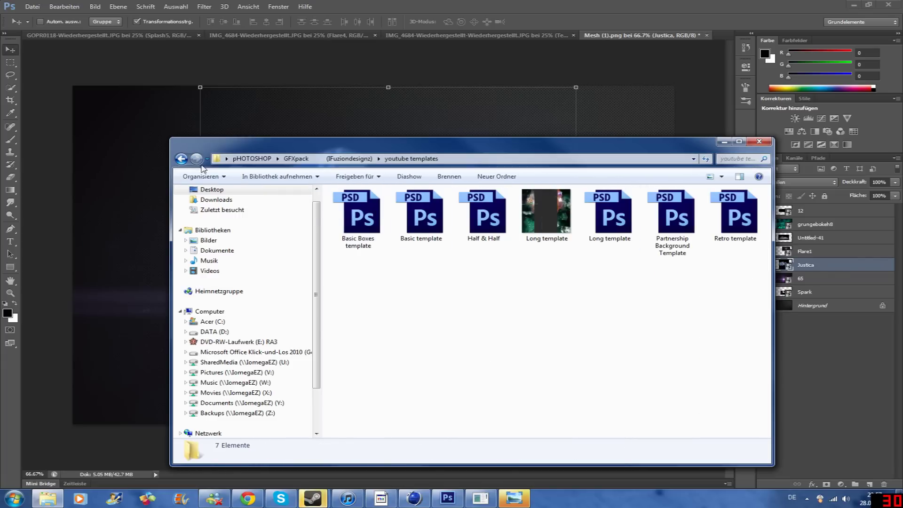
left_click(182, 159)
left_click(182, 159)
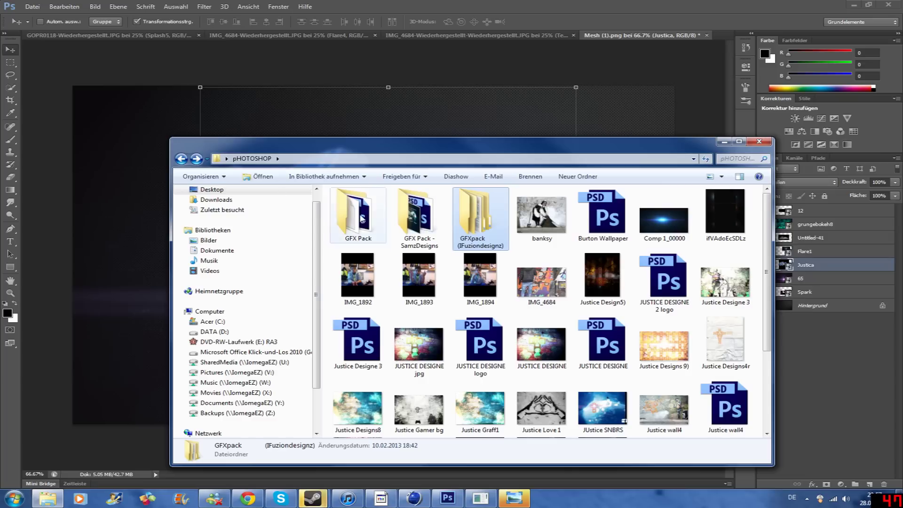
double_click(358, 214)
double_click(356, 215)
Step: Drag the YouTube logo onto the canvas and place it in the lower-left corner
scroll(720, 264, "down", 3)
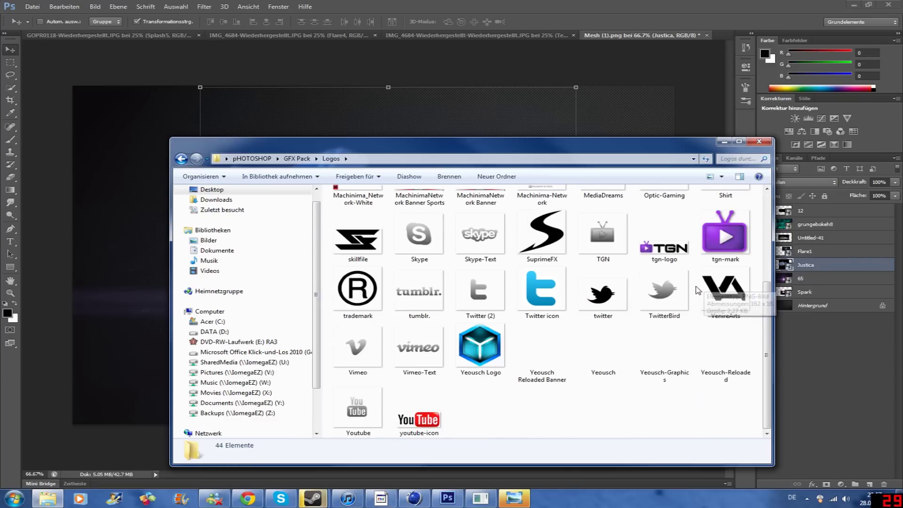
left_click_drag(423, 409, 150, 303)
left_click_drag(372, 254, 95, 399)
key("Return")
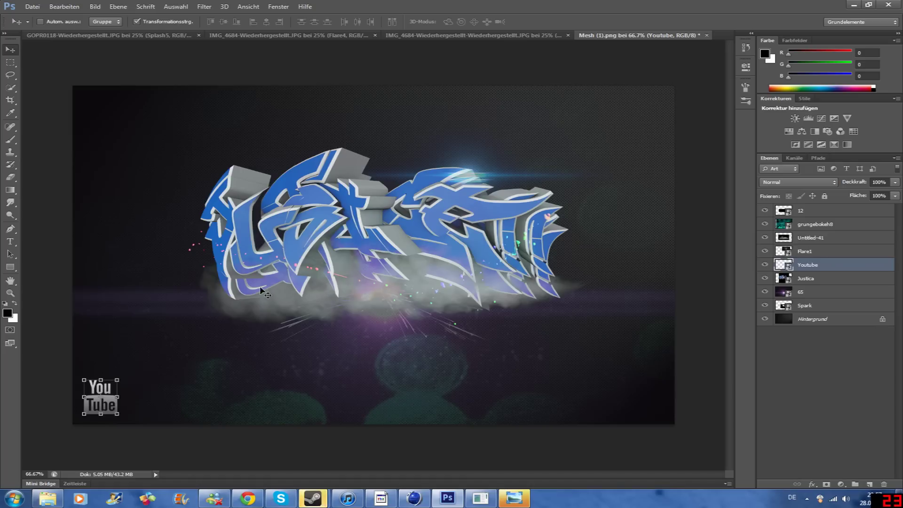
Step: Start a horizontal text layer beside the YouTube logo with a 36 Pt font size
left_click(10, 241)
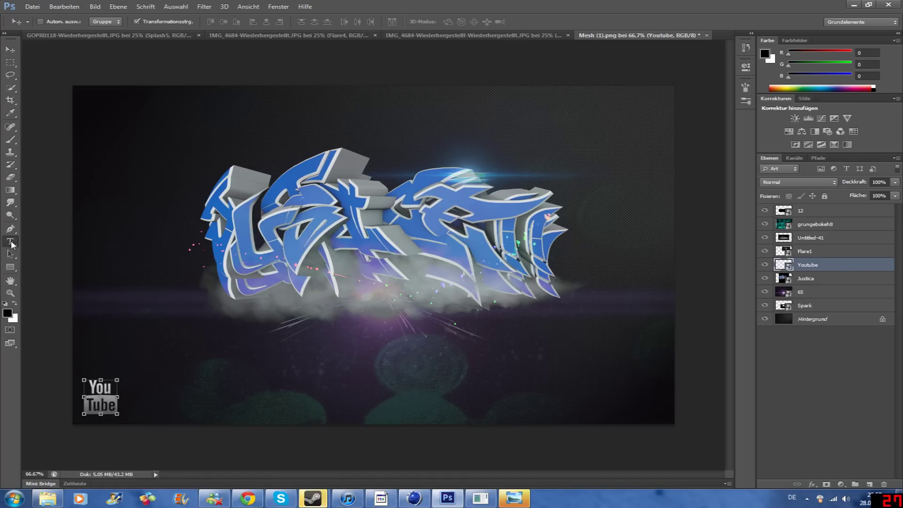
left_click(131, 404)
left_click(226, 22)
left_click(201, 124)
left_click(89, 23)
left_click(248, 6)
left_click(226, 22)
left_click(216, 154)
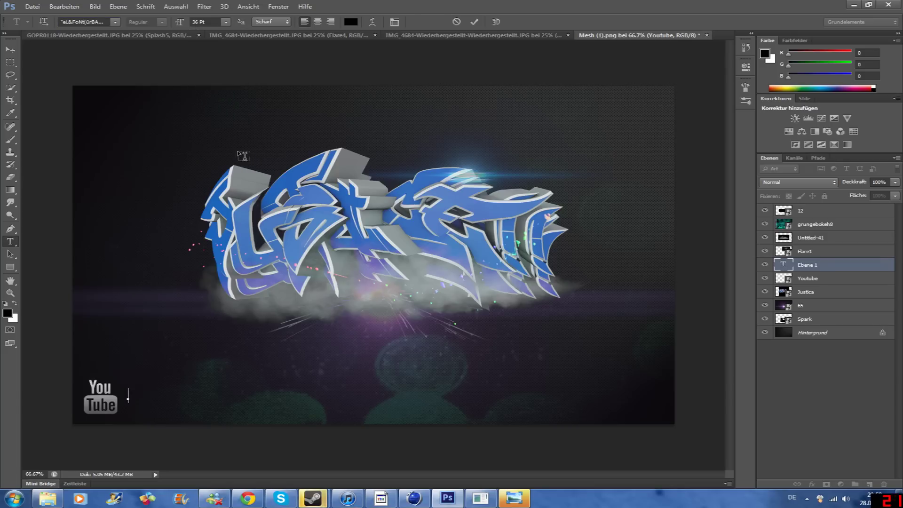
Step: Set the text colour to light grey and type the first credit line
left_click(351, 21)
left_click(323, 128)
left_click(517, 115)
left_click(351, 22)
left_click(325, 142)
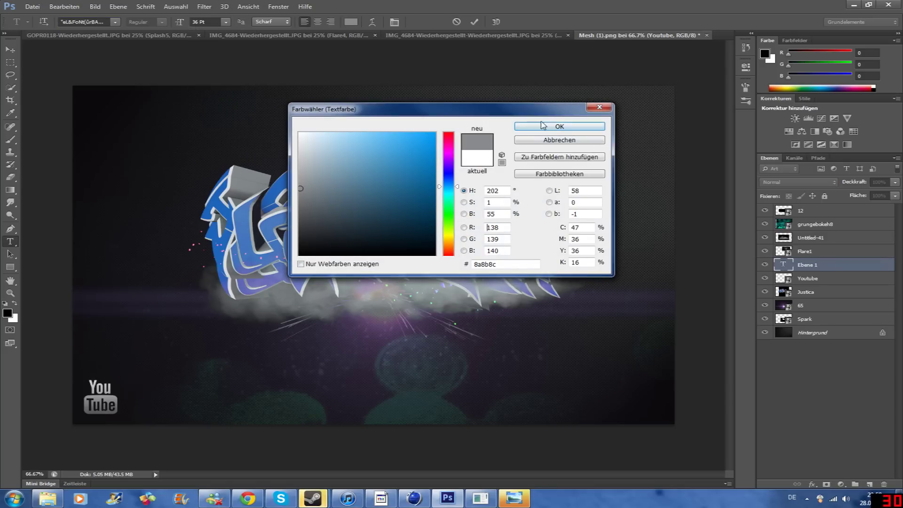
left_click(545, 126)
type("Justic")
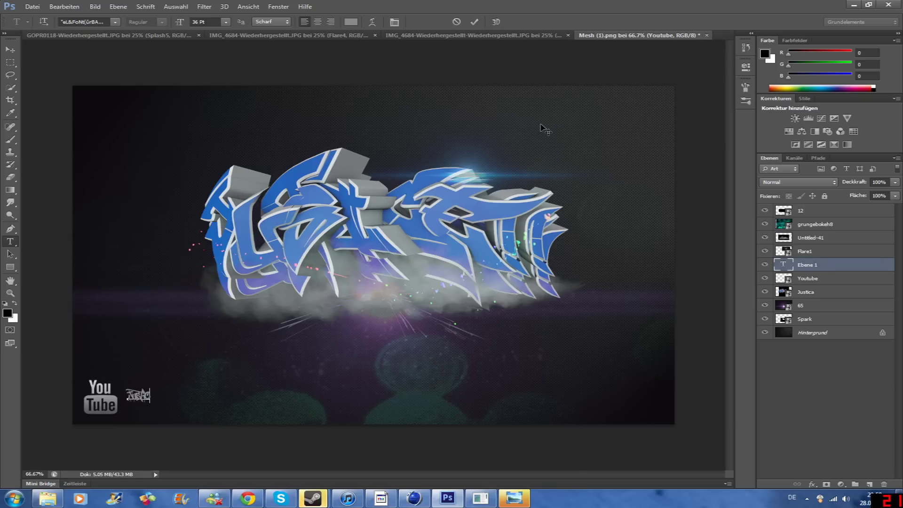
type("R")
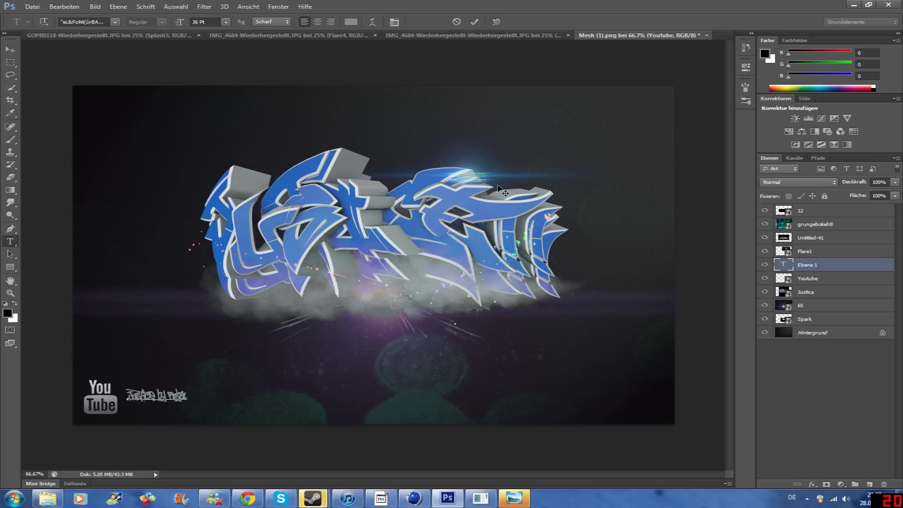
type("bscribe")
type(" and like!")
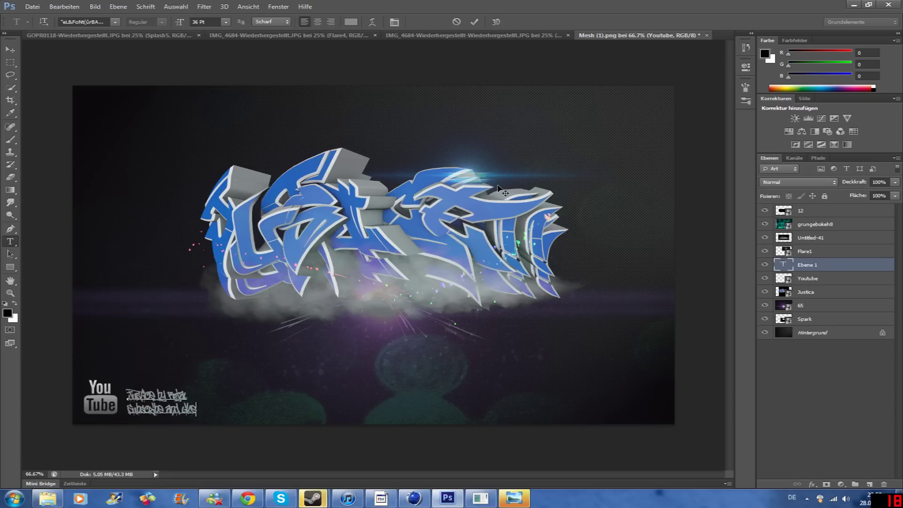
key("Return")
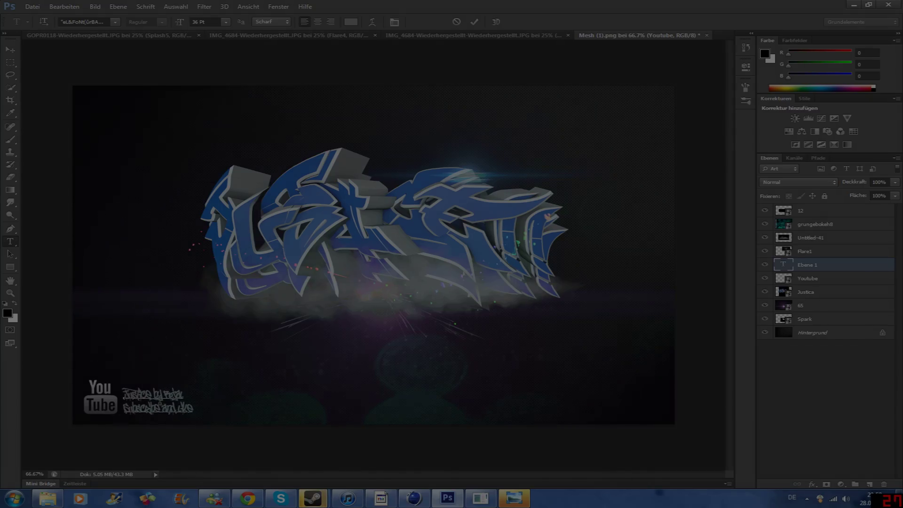